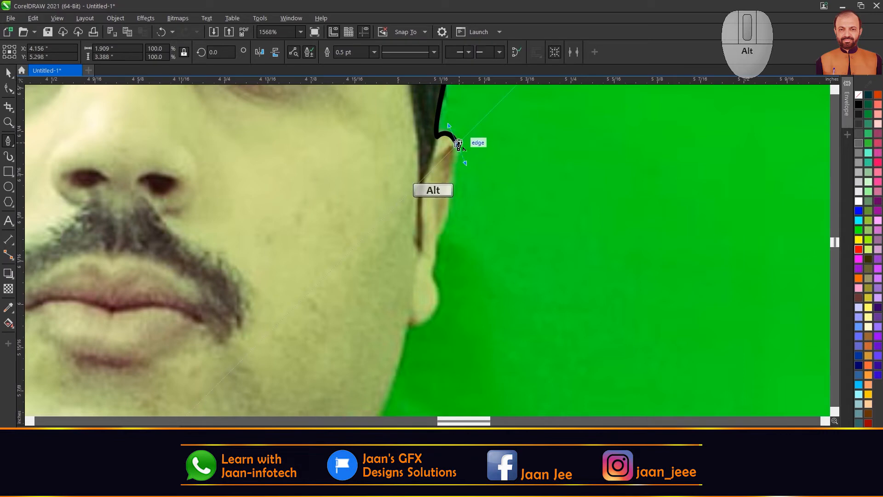
Step: Continue the Pen outline down the outer edge of the ear and around the lobe to the jaw, with corner nodes at direction changes
alt+click(457, 145)
drag(450, 188, 450, 210)
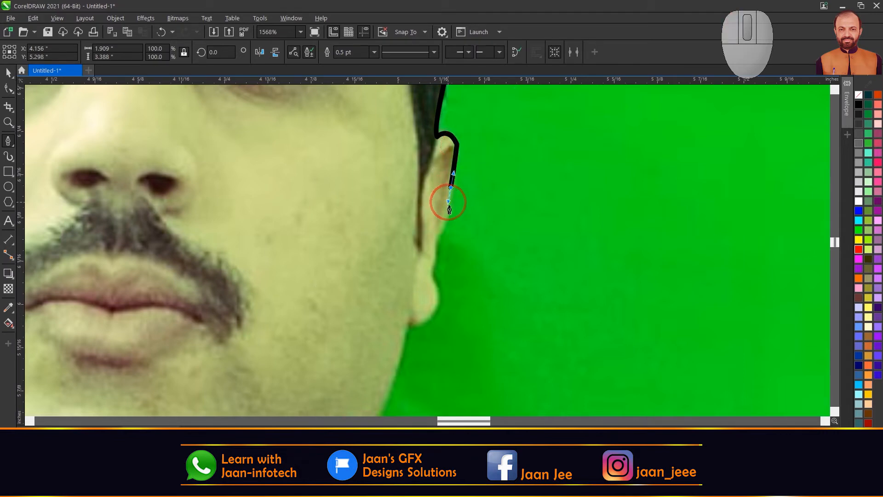
click(436, 248)
click(431, 277)
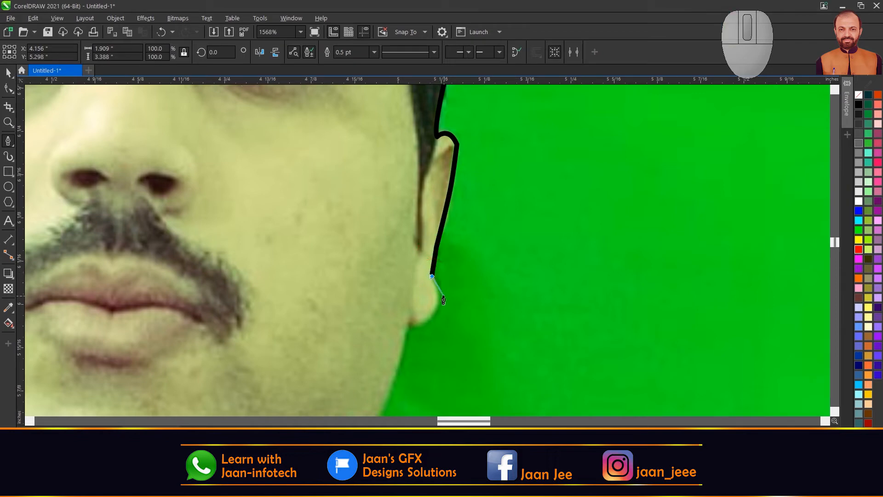
drag(419, 325, 386, 339)
key(alt)
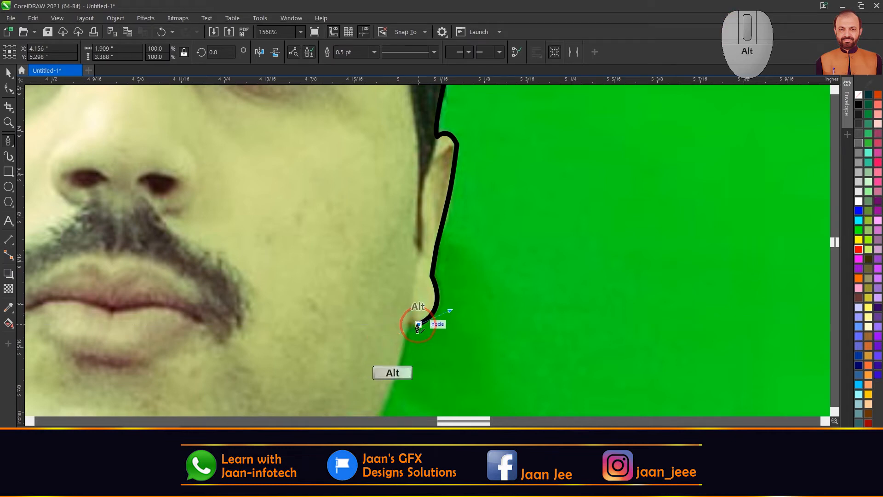
click(412, 322)
Step: Trace the jawline with a curve from the earlobe to the tip of the shirt collar, ending in a corner node
drag(426, 288, 406, 115)
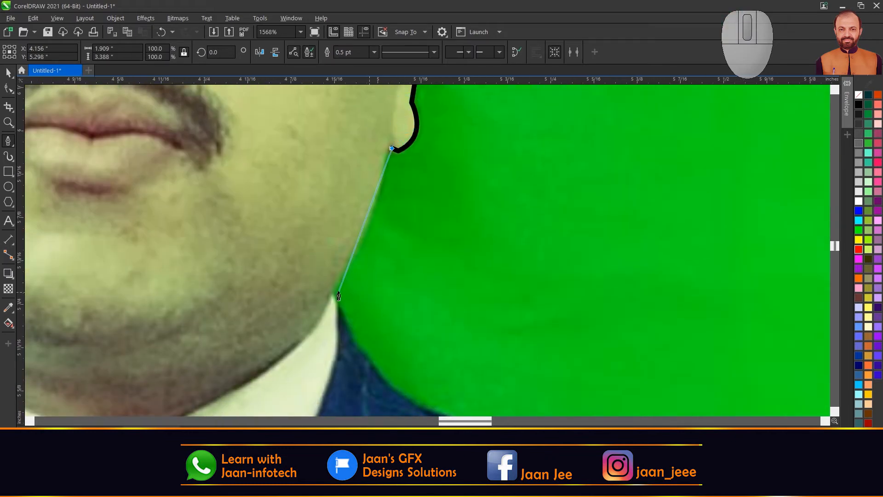
drag(332, 290, 305, 309)
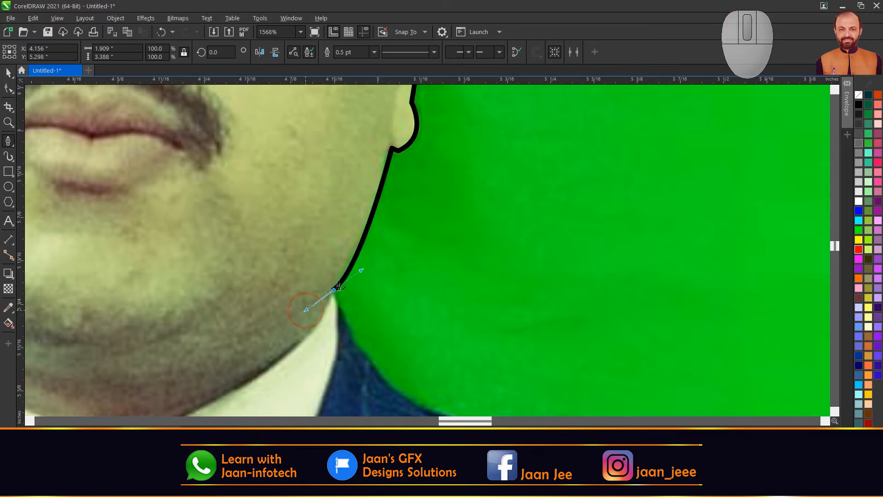
drag(358, 257, 340, 129)
key(alt)
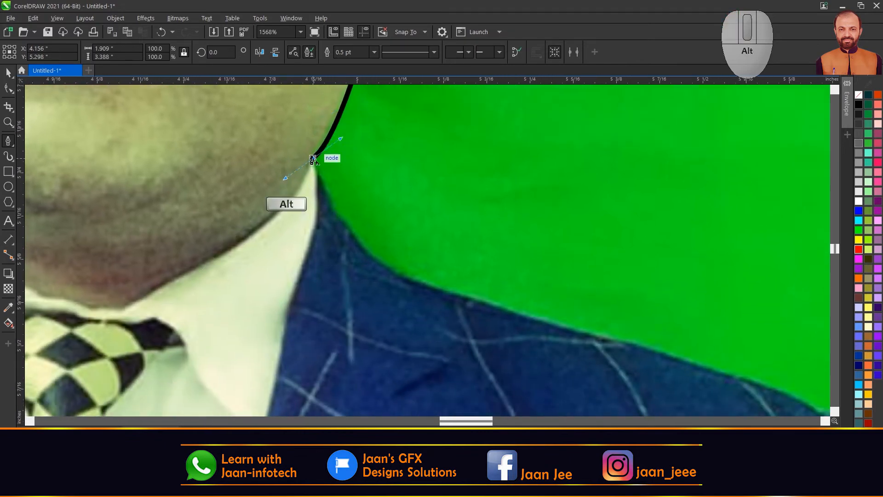
drag(313, 160, 351, 208)
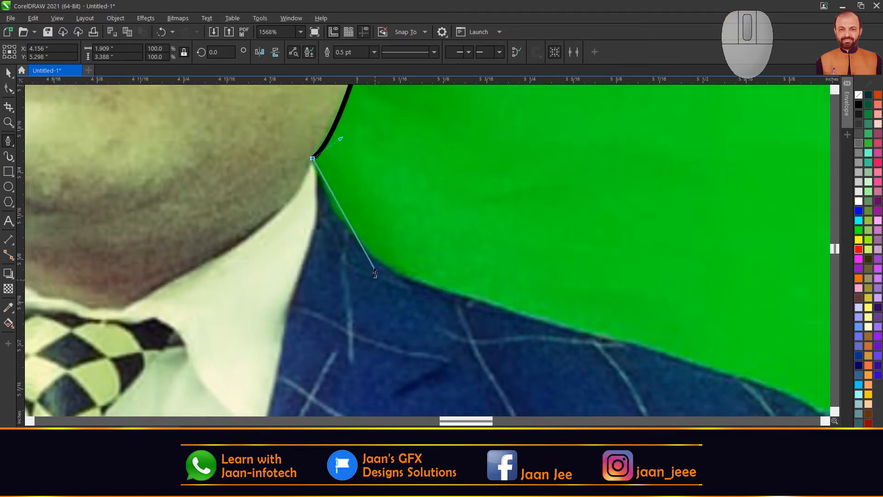
Step: Trace the jacket's neck edge and shoulder line out to the sleeve seam, ending in a corner node
drag(374, 263, 247, 226)
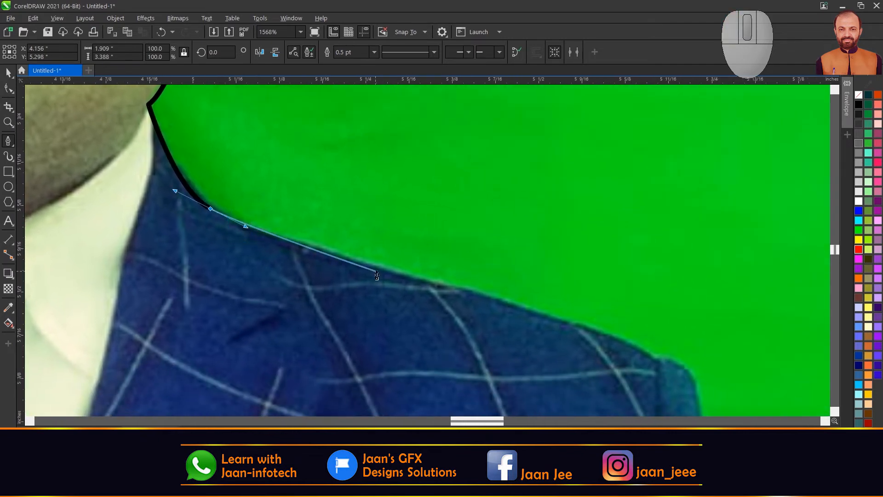
click(432, 282)
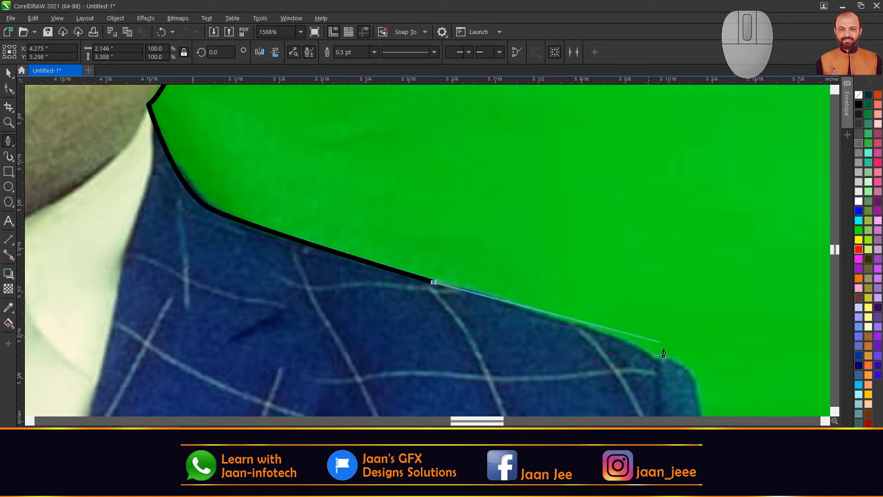
click(608, 338)
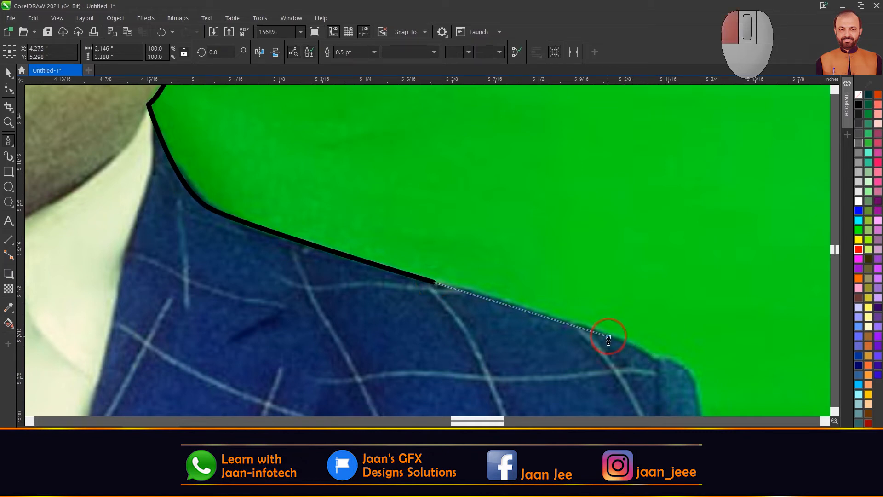
scroll(655, 363, up, 3)
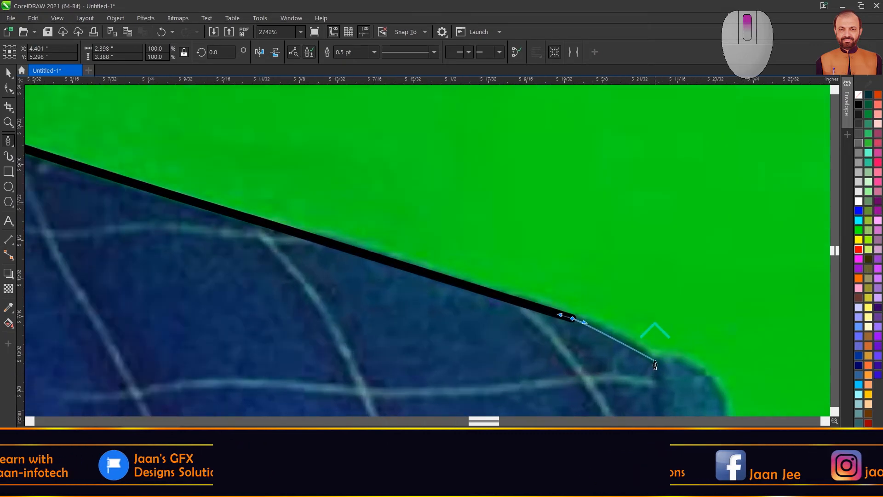
drag(655, 361, 664, 367)
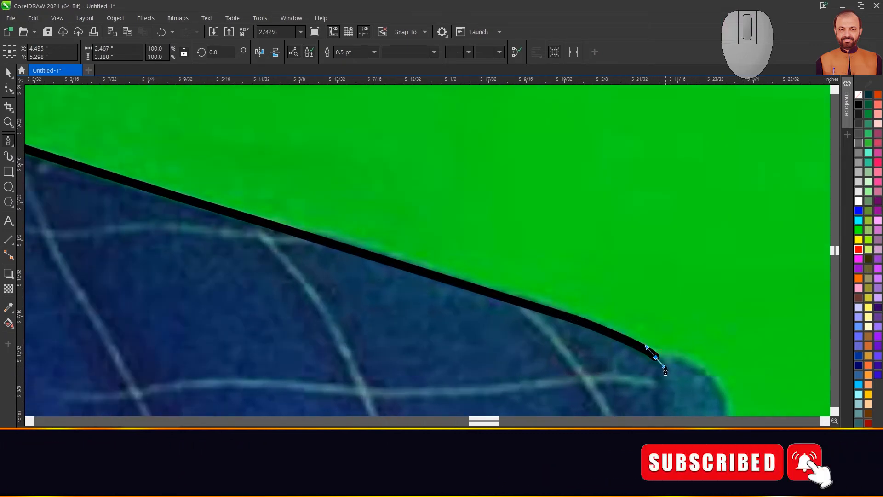
alt+click(655, 358)
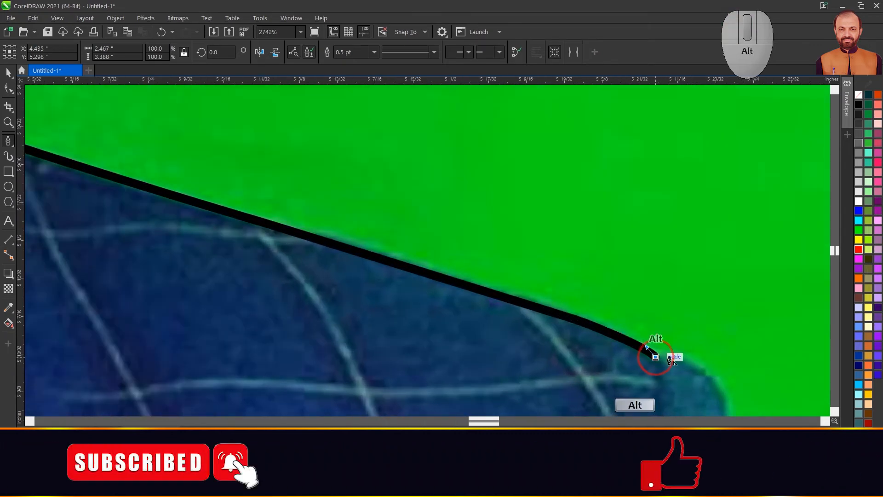
Step: Trace the rounded sleeve top beyond the shoulder seam and add a short straight segment down the sleeve edge
click(725, 397)
drag(725, 393, 604, 269)
key(ctrl+z)
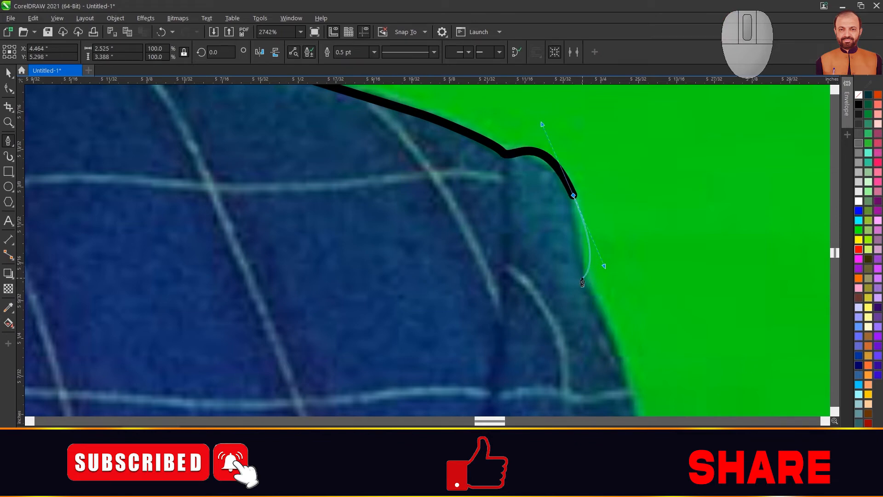
alt+click(573, 195)
click(579, 279)
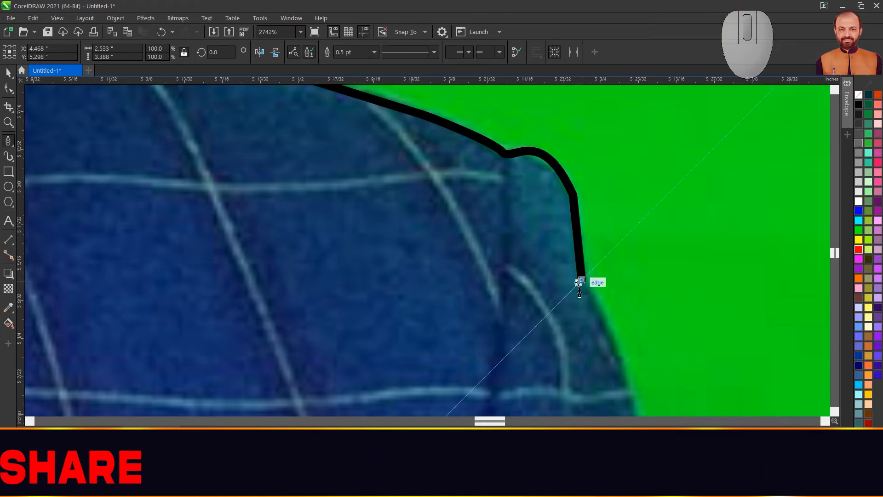
Step: Continue the outline down the outer edge of the upper sleeve with curved and straight segments, using a corner node between them
drag(607, 340, 547, 138)
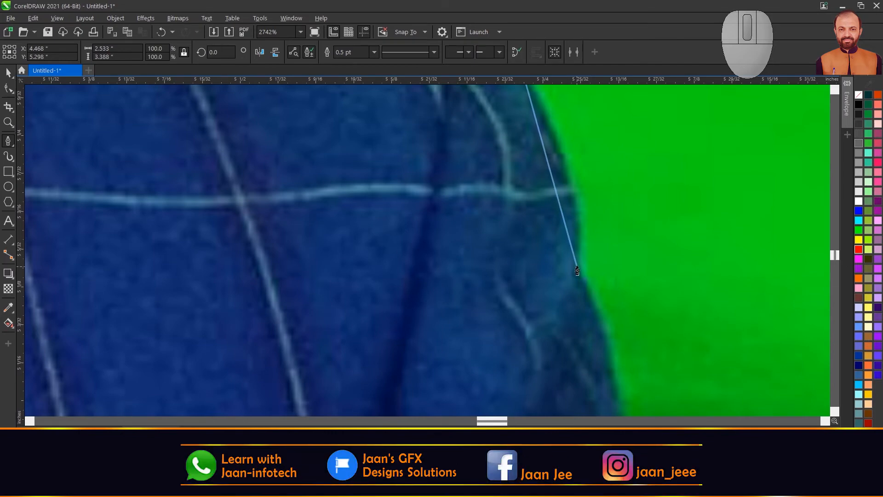
mouse_move(577, 272)
mouse_down()
mouse_move(560, 305)
mouse_move(566, 335)
mouse_up()
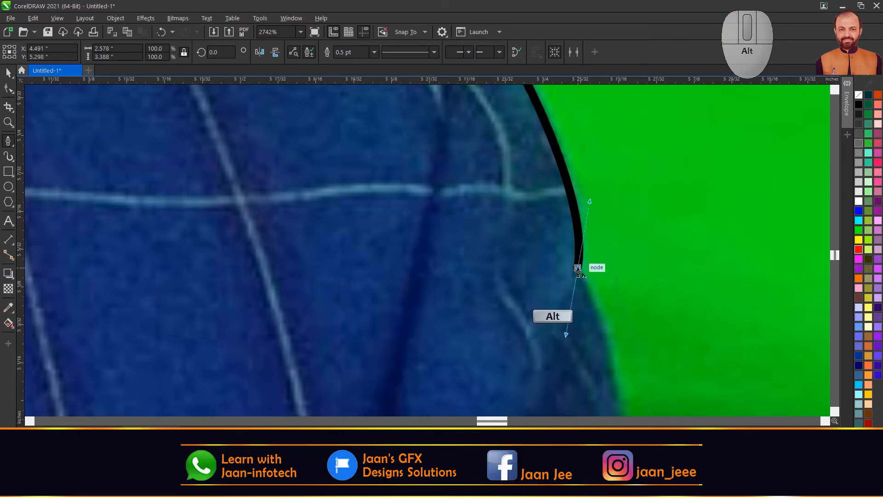
scroll(578, 270, down, 5)
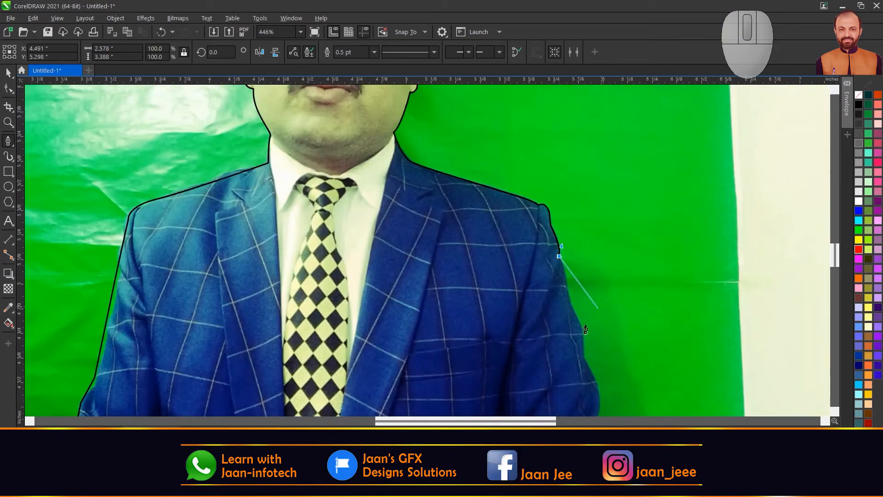
click(569, 305)
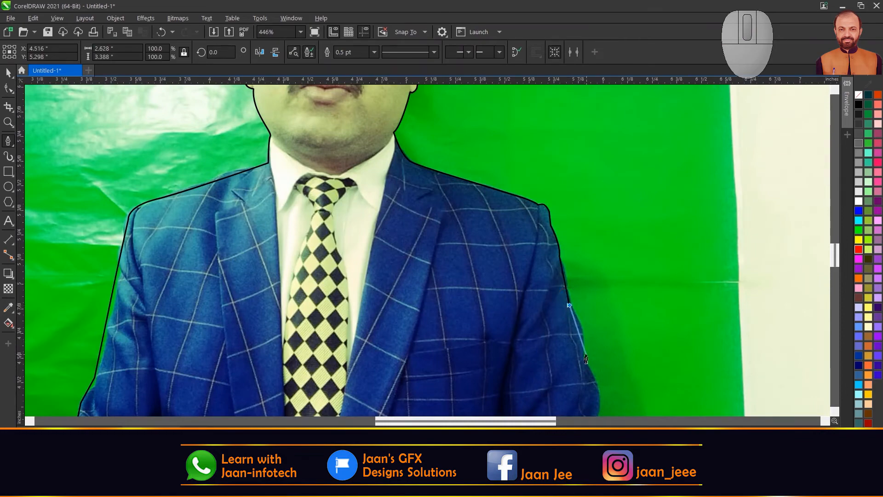
drag(585, 354, 583, 374)
Step: Trace the lower sleeve past the elbow to the photo's bottom edge, ending in a corner node
scroll(583, 374, down, 1)
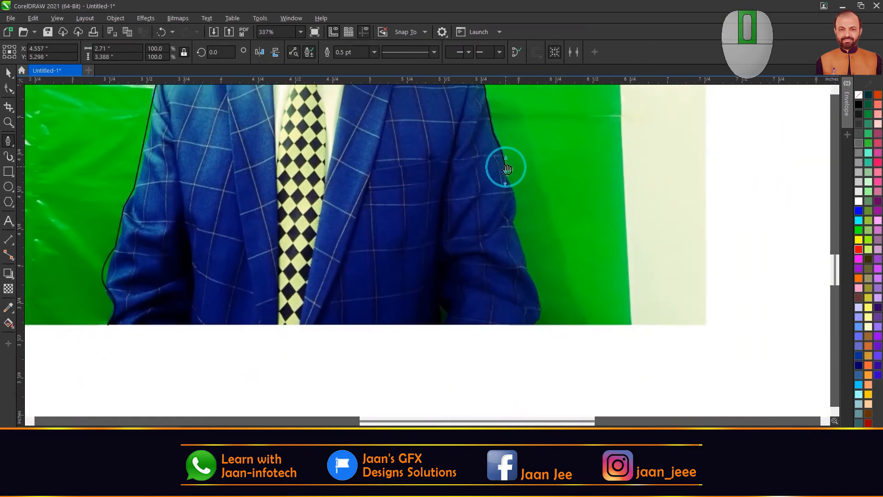
drag(514, 224, 509, 248)
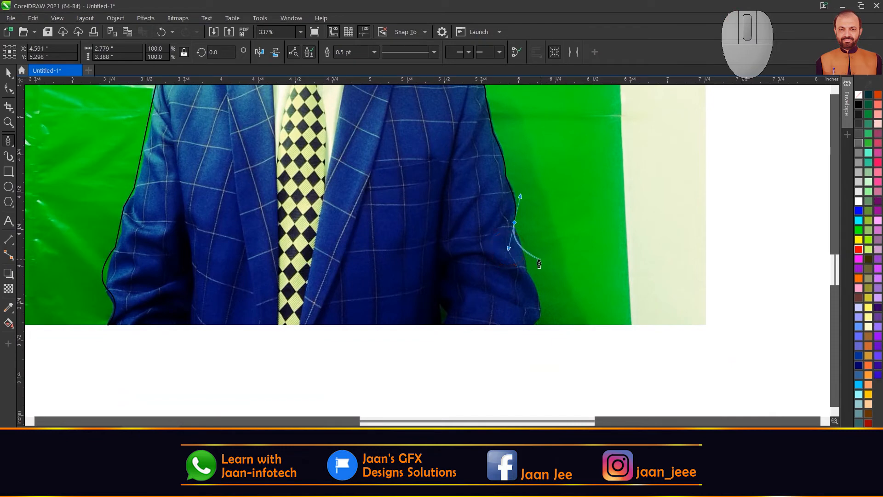
alt+click(515, 222)
click(524, 269)
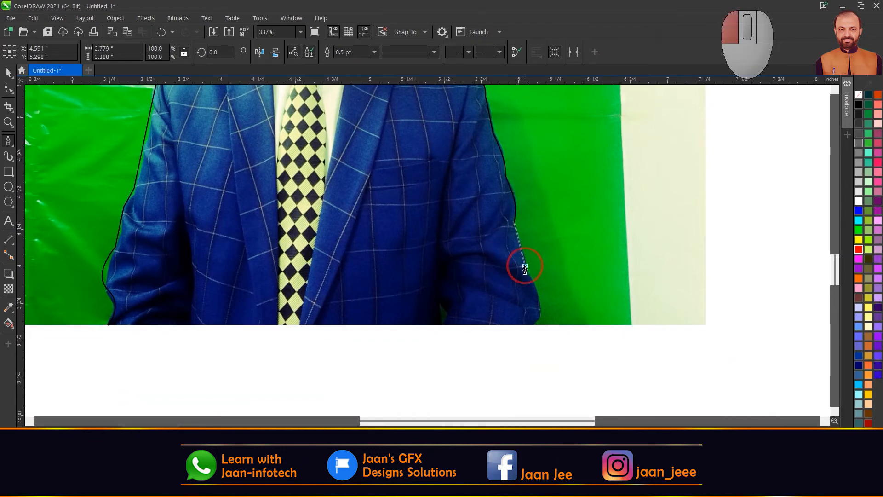
drag(539, 272, 516, 199)
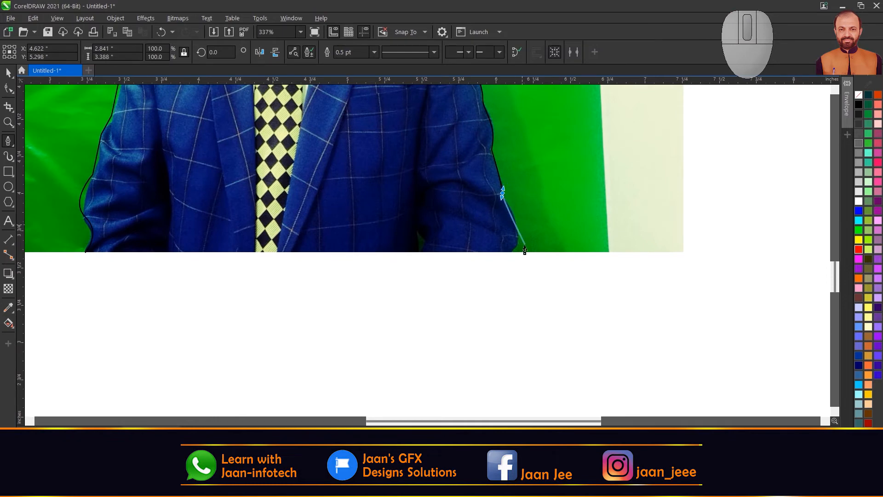
drag(512, 252, 497, 274)
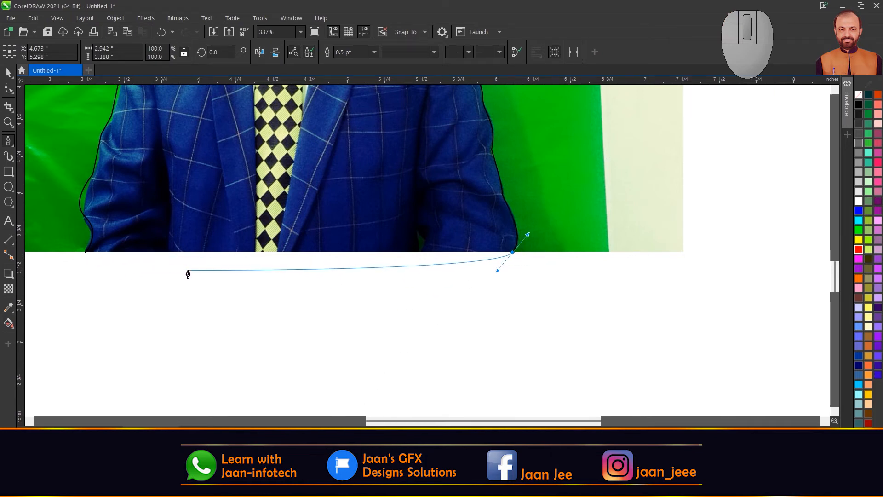
key(alt)
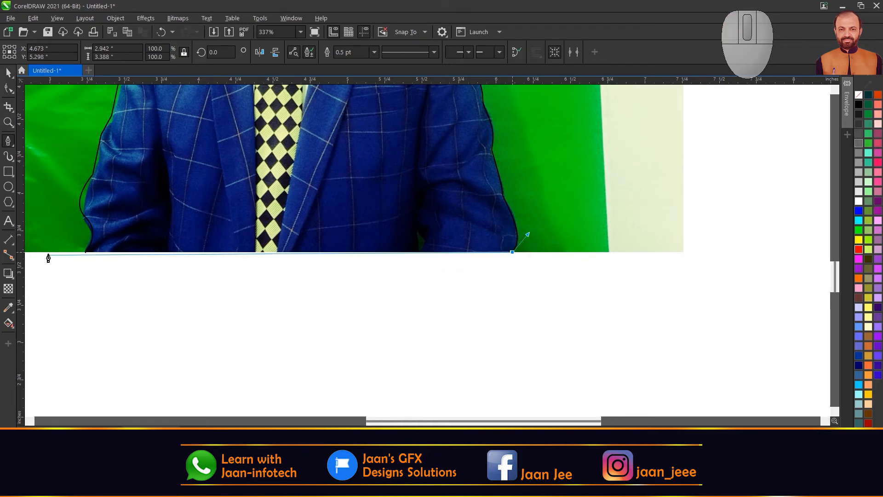
Step: Close the outline with a straight segment along the photo's bottom edge back to the starting node
scroll(51, 257, up, 2)
scroll(109, 252, up, 2)
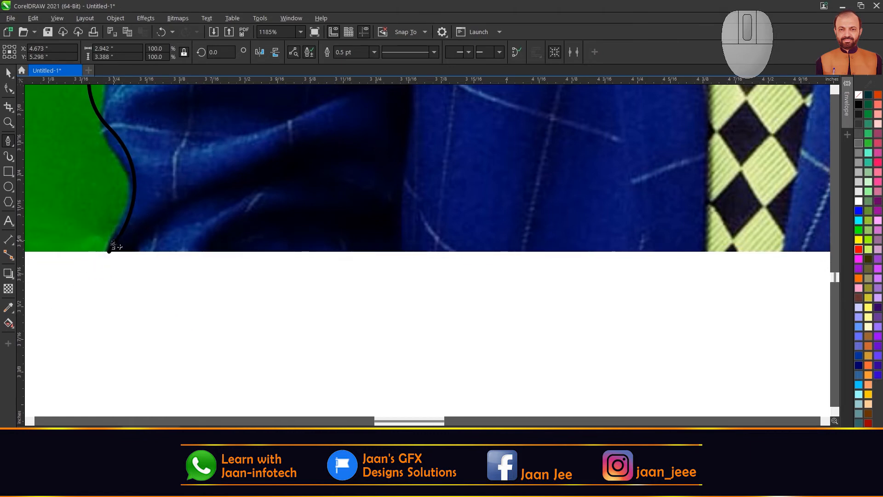
drag(113, 241, 105, 243)
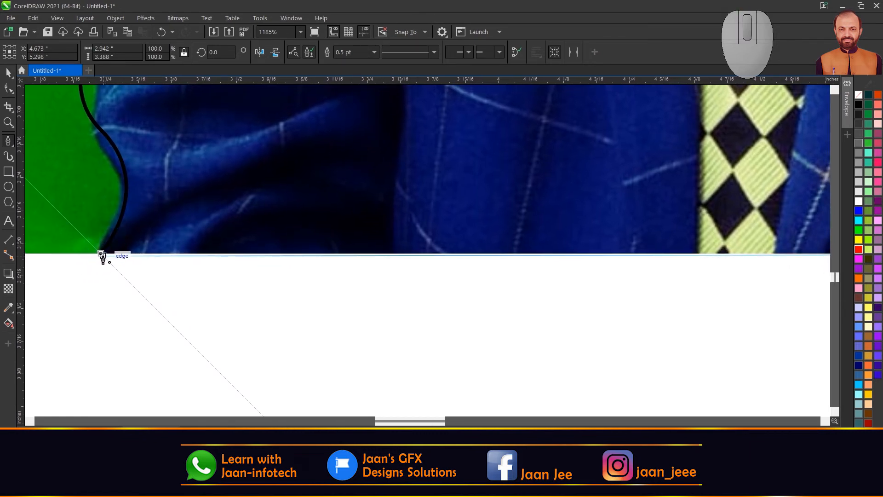
middle_click(103, 258)
scroll(105, 258, up, 1)
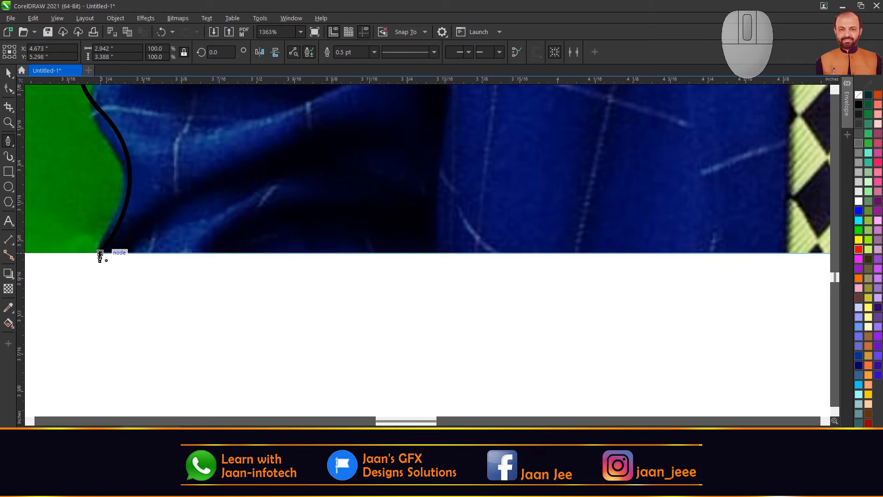
scroll(129, 278, down, 18)
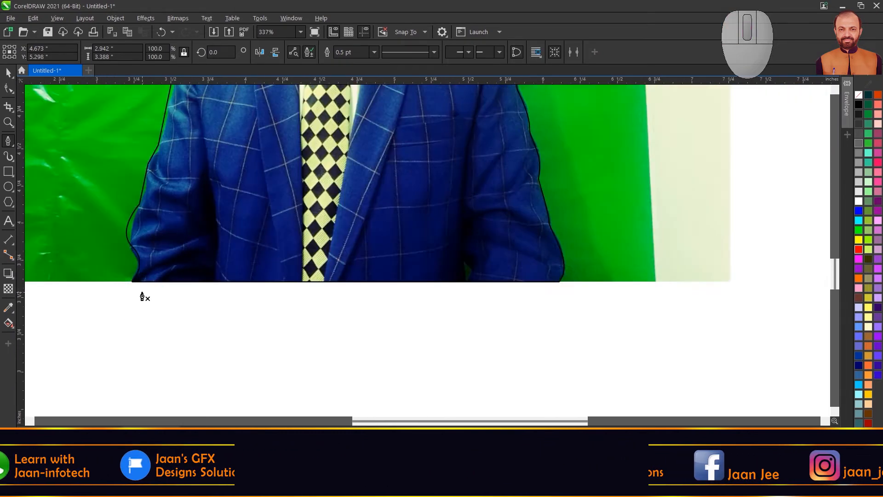
Step: Select the closed outline around the man and open it for node editing
scroll(126, 239, up, 2)
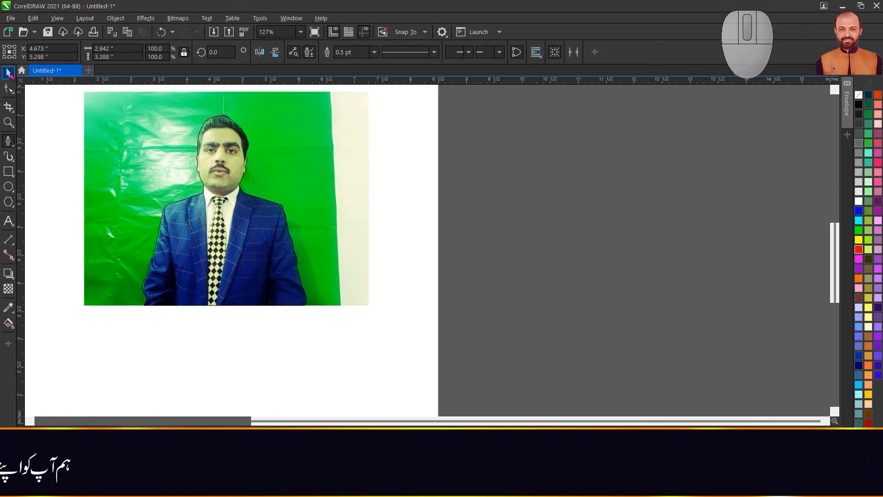
click(10, 71)
key(F10)
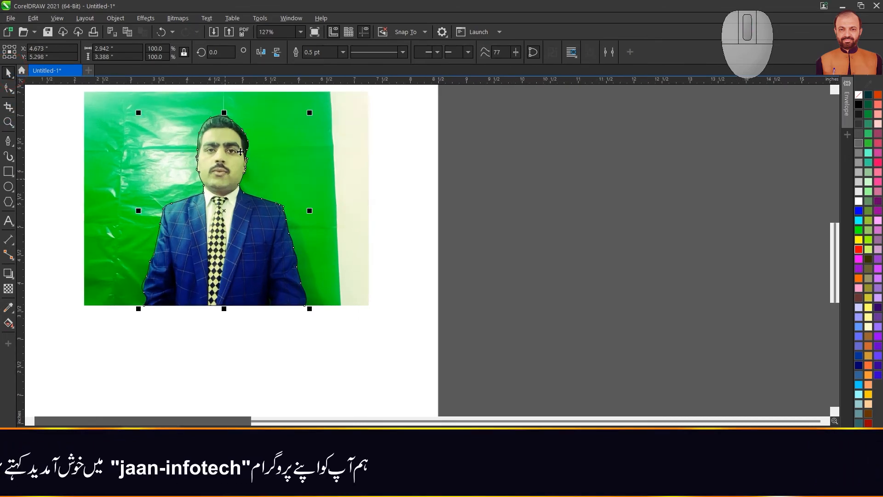
scroll(209, 108, up, 8)
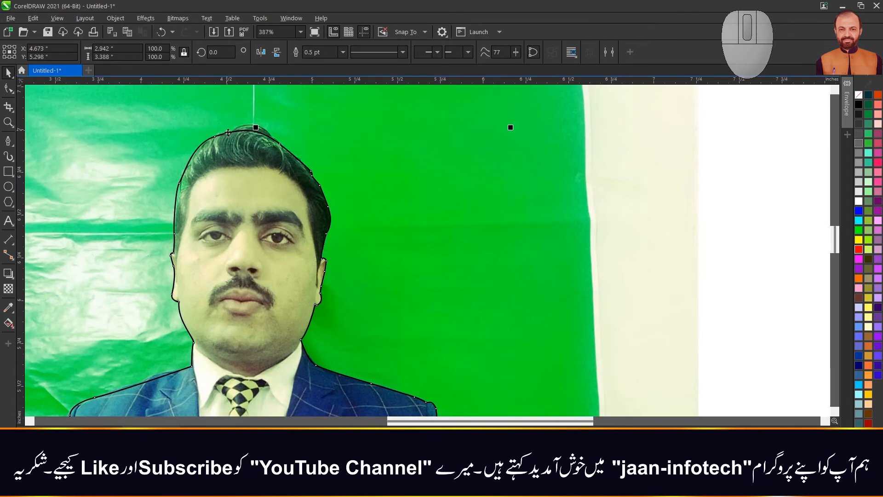
double_click(228, 132)
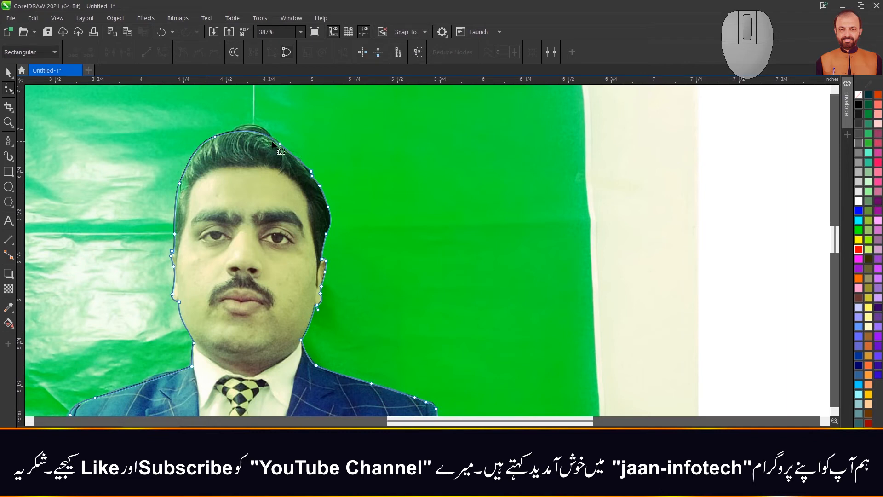
Step: Select all outline nodes around the head and convert their segments to curves
scroll(274, 145, down, 4)
drag(199, 114, 329, 271)
click(162, 52)
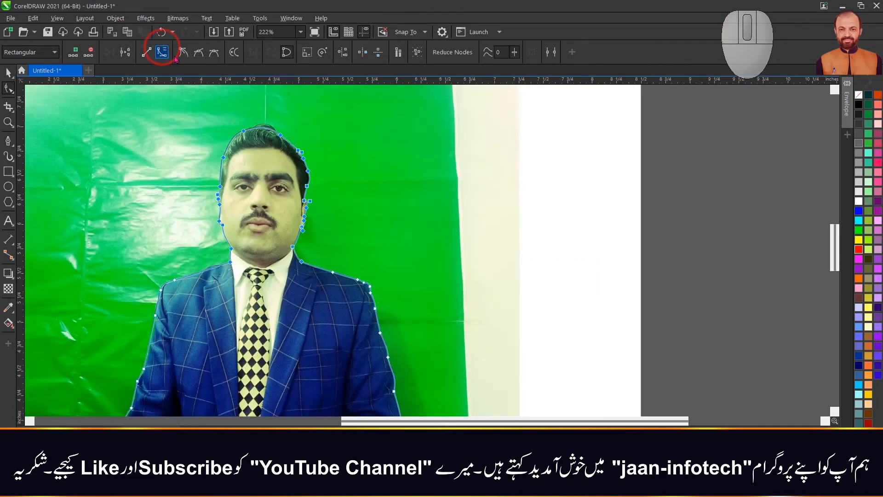
scroll(244, 249, up, 2)
scroll(244, 249, up, 2)
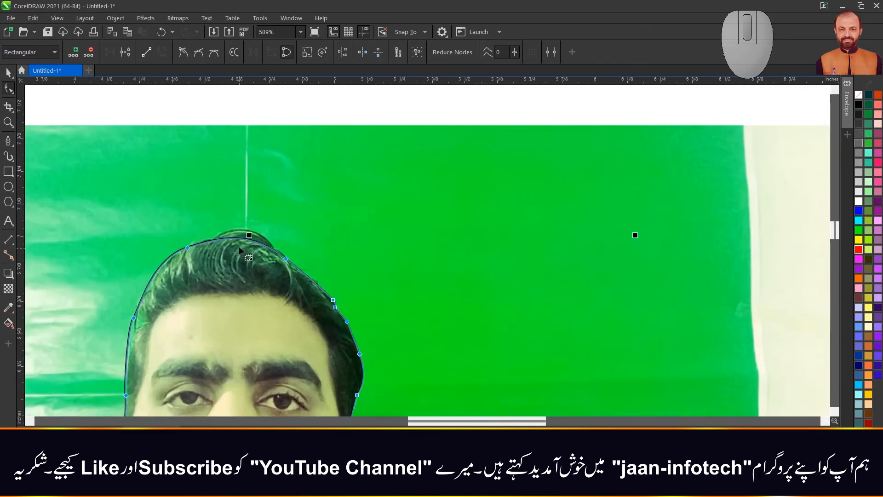
Step: Add two nodes around the hair's peak and reshape the outline to follow the hair and the left temple
click(214, 241)
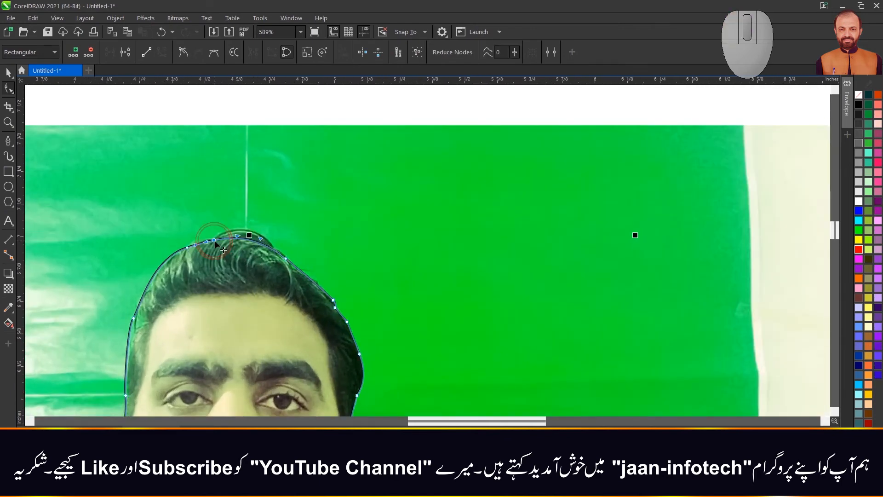
click(276, 251)
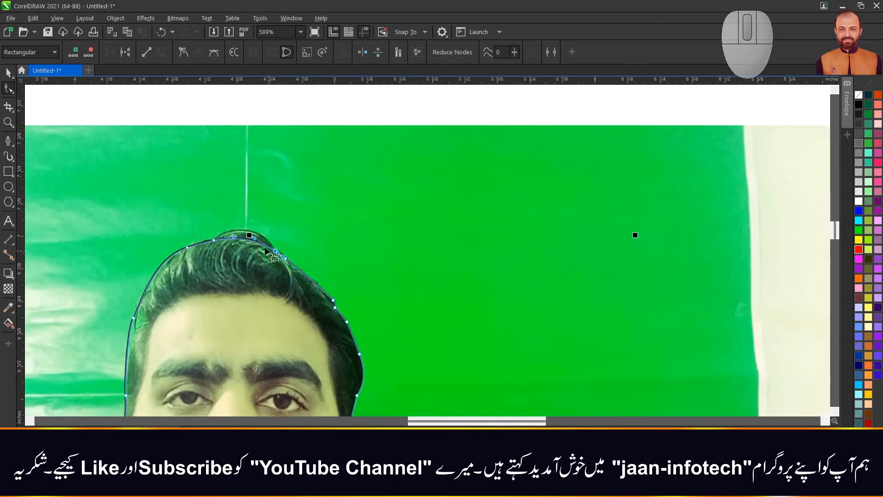
drag(235, 239, 265, 232)
scroll(323, 306, down, 3)
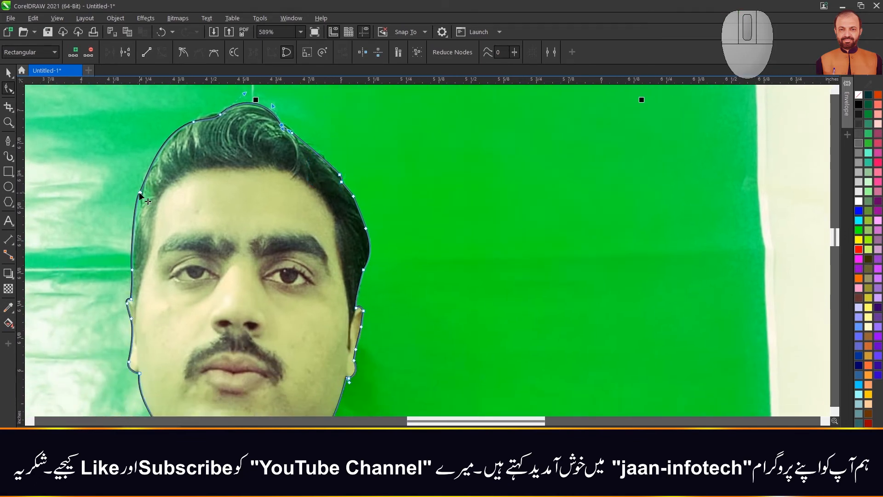
drag(140, 194, 143, 192)
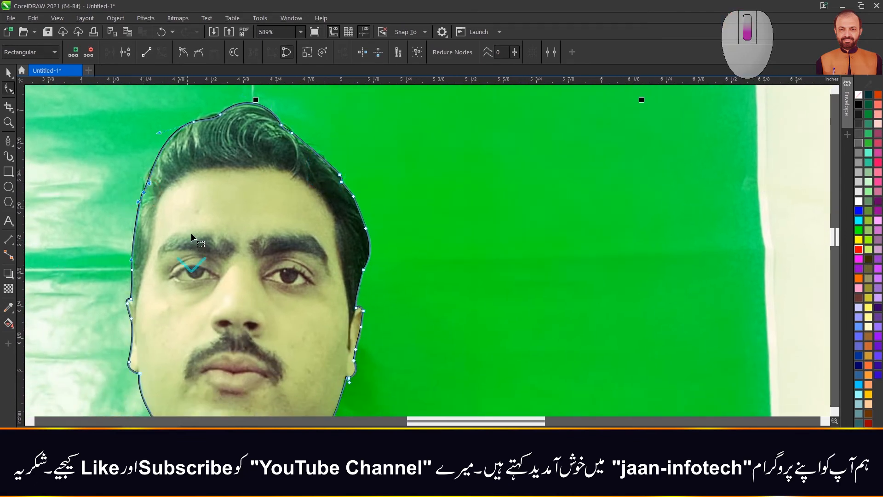
Step: Bend the outline's curved segment at the lower left sleeve inward to meet the jacket's edge
scroll(292, 351, down, 3)
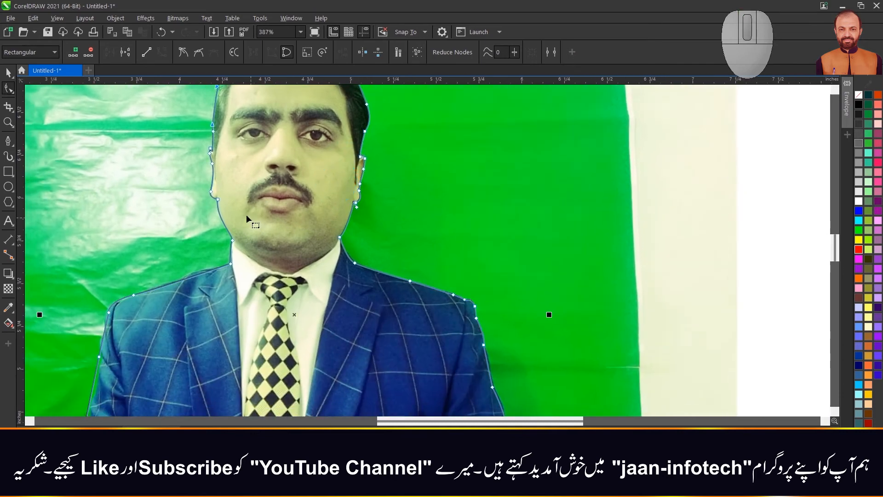
scroll(247, 218, down, 2)
scroll(230, 276, down, 1)
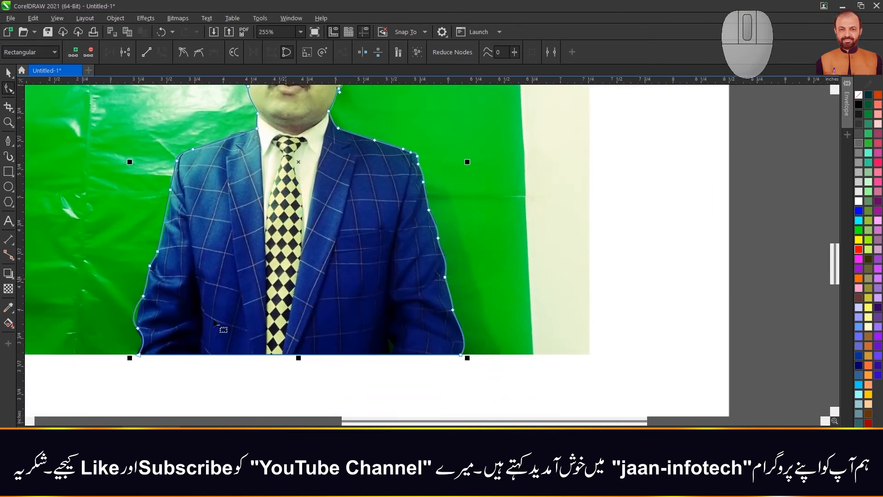
scroll(148, 335, up, 5)
click(122, 294)
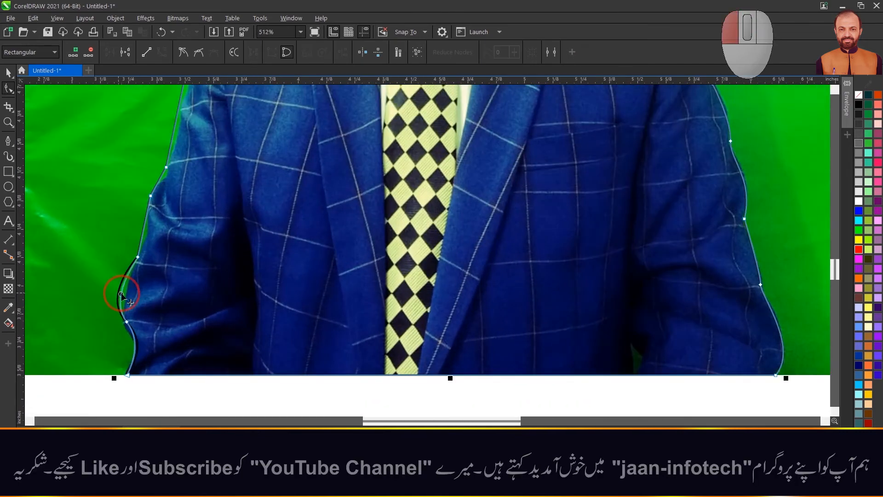
drag(121, 294, 122, 295)
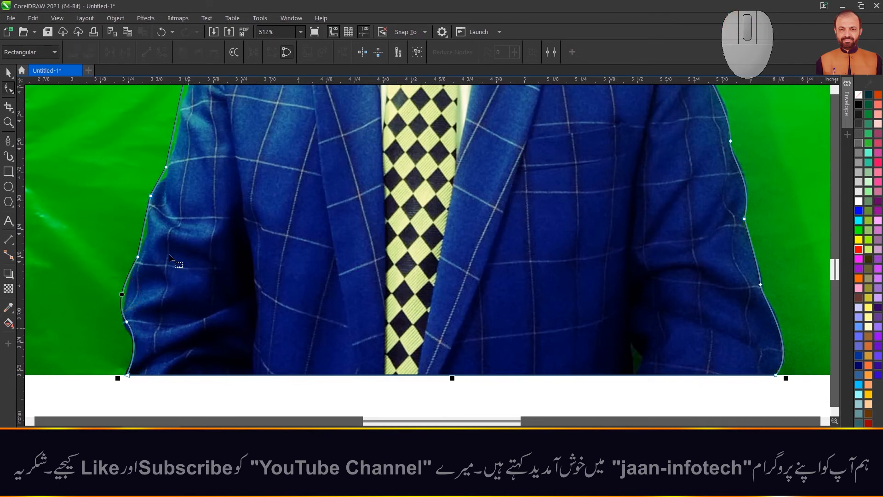
Step: Convert the straight segment above the lower left sleeve bulge to a curve and shape it along the sleeve
click(143, 228)
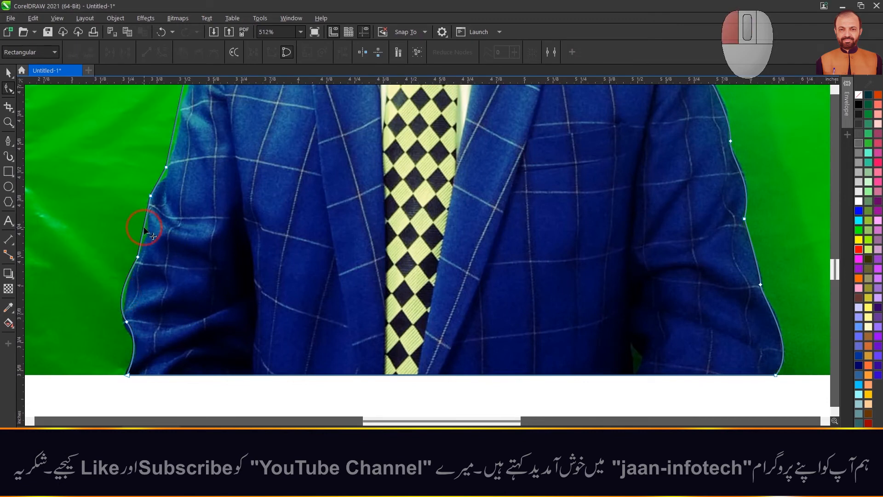
right_click(148, 235)
click(170, 302)
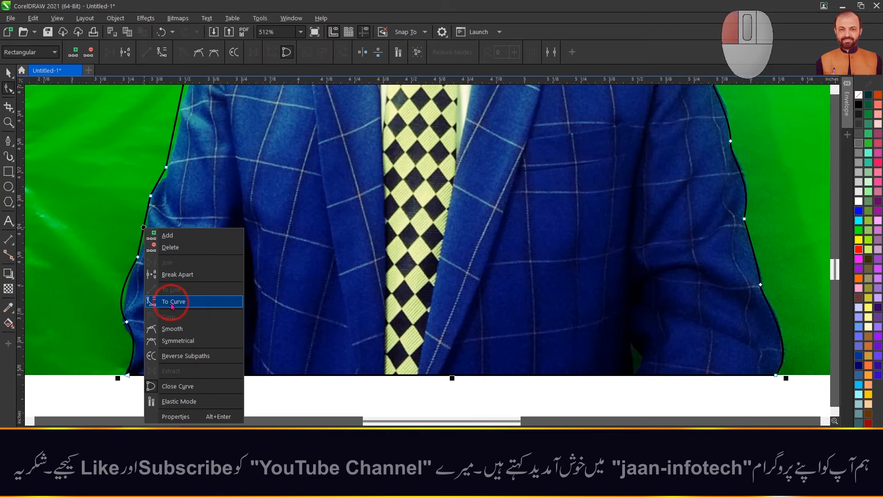
drag(142, 237, 148, 216)
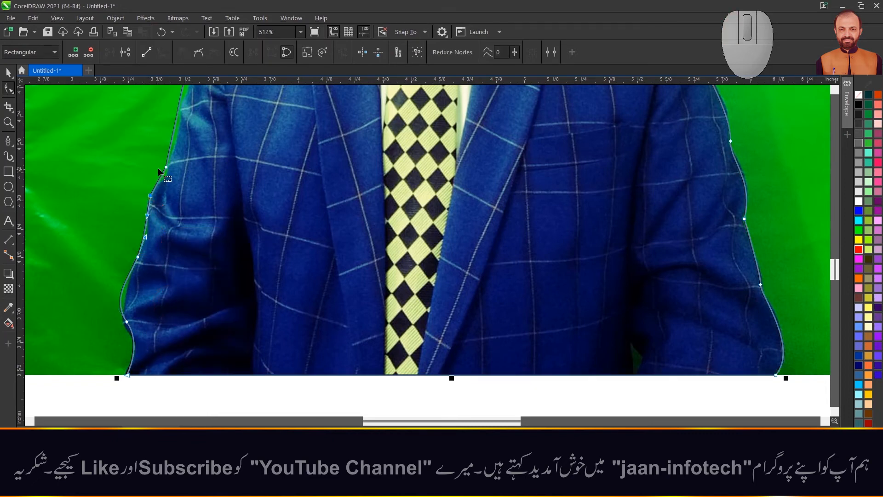
Step: PowerClip the green-screen photo inside the traced outline and shift the cutout slightly upward
scroll(290, 366, down, 6)
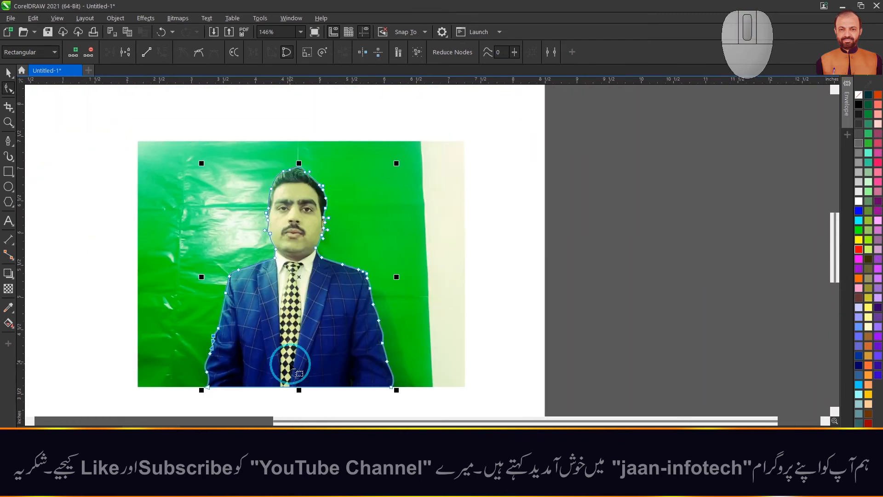
scroll(270, 329, up, 2)
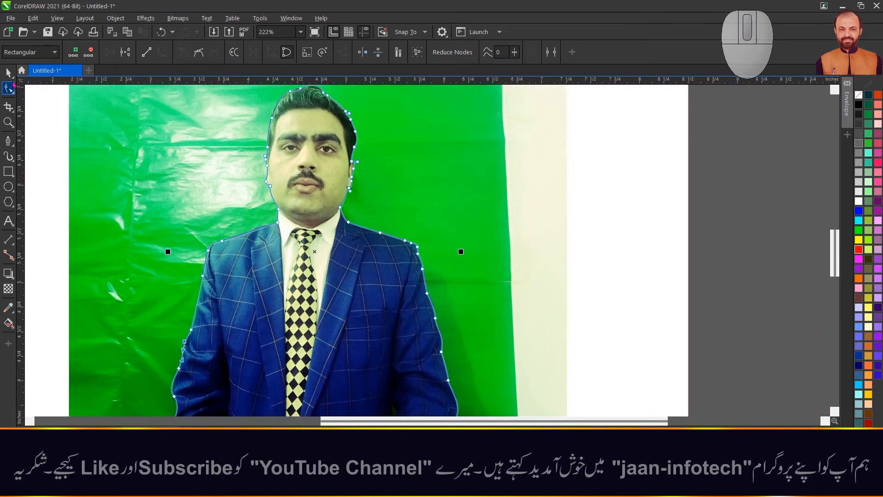
click(8, 72)
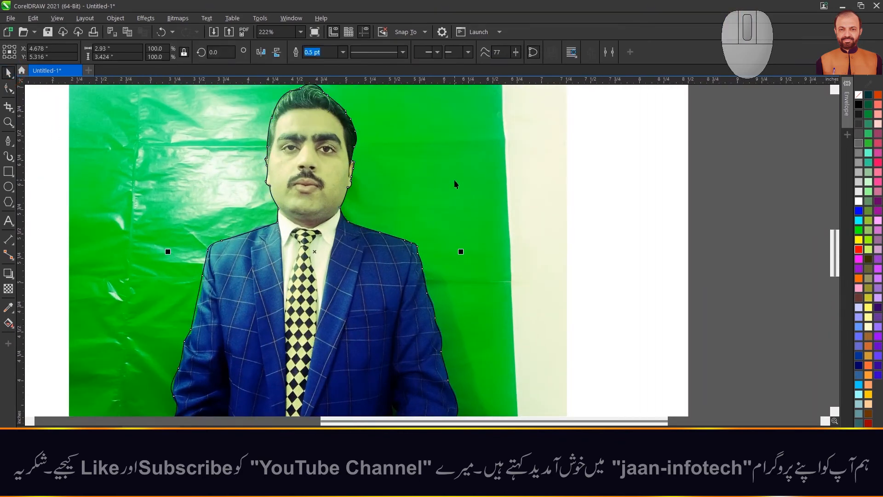
click(454, 183)
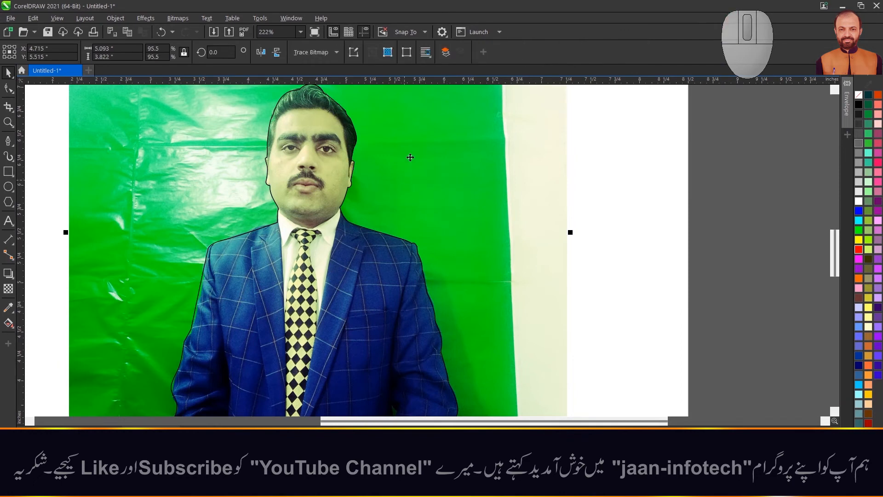
right_click(458, 165)
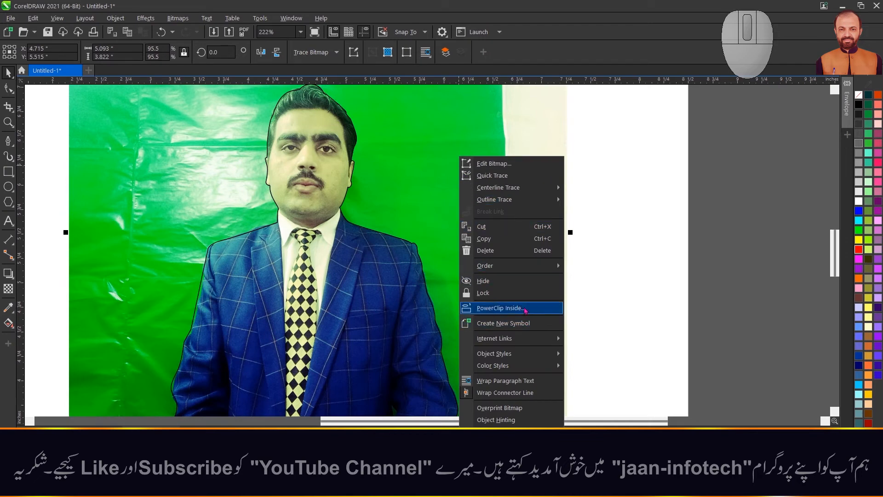
click(525, 308)
click(359, 294)
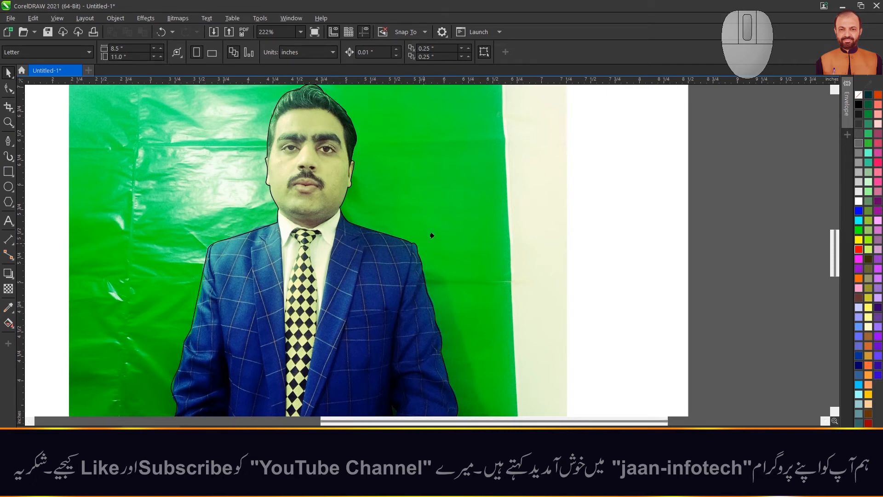
click(319, 257)
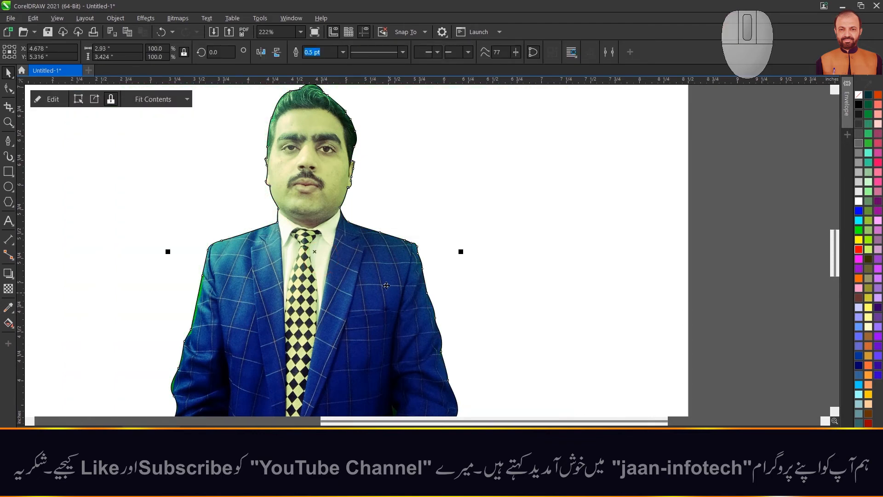
scroll(387, 285, down, 3)
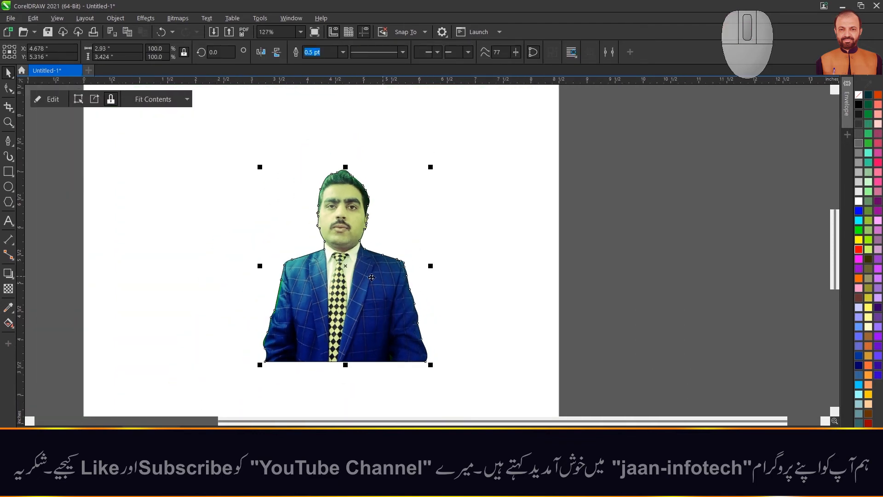
mouse_move(371, 279)
mouse_down()
mouse_move(367, 259)
mouse_move(375, 278)
mouse_up()
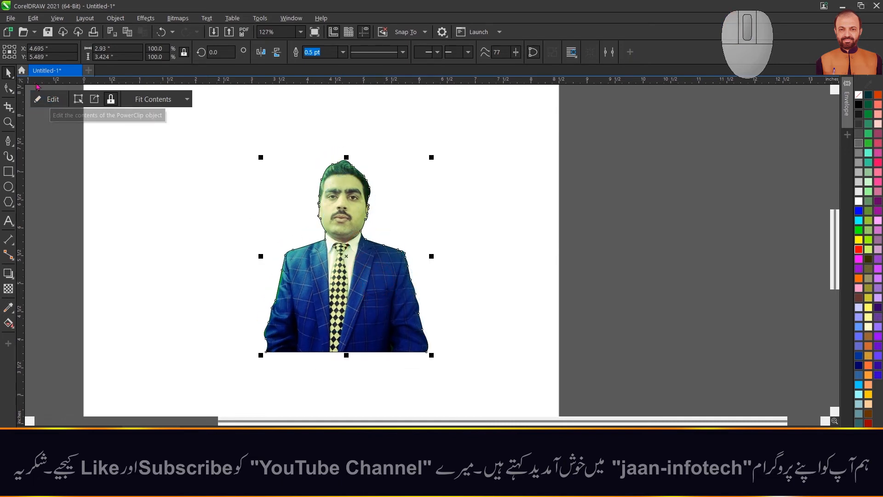
Step: Open the cutout's PowerClip contents to inspect the full photo against the outline, and finish editing without changes
click(43, 99)
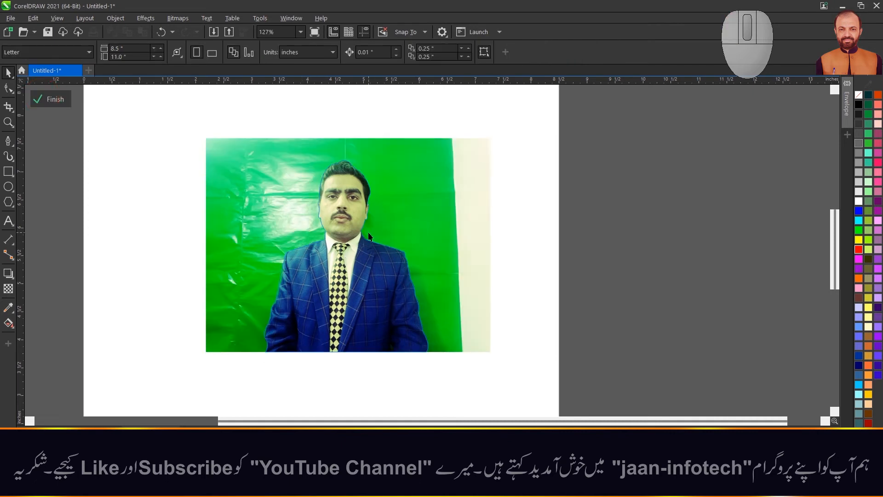
scroll(299, 258, up, 2)
click(323, 263)
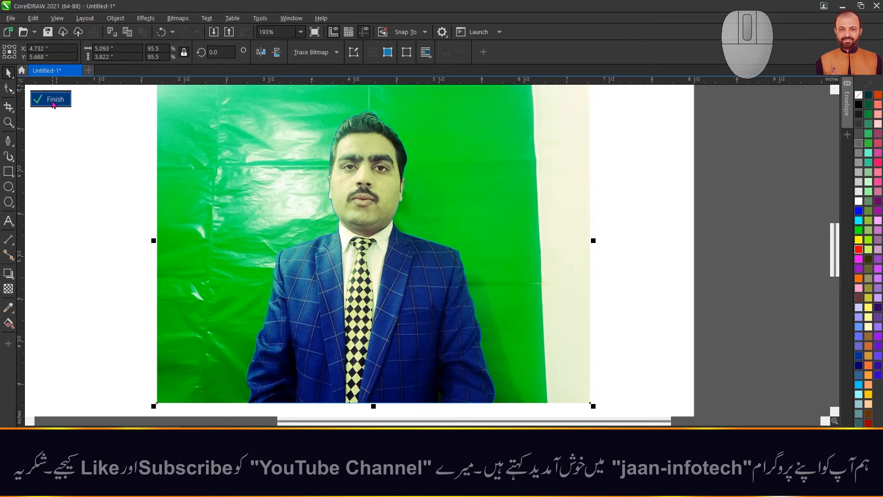
scroll(334, 194, up, 6)
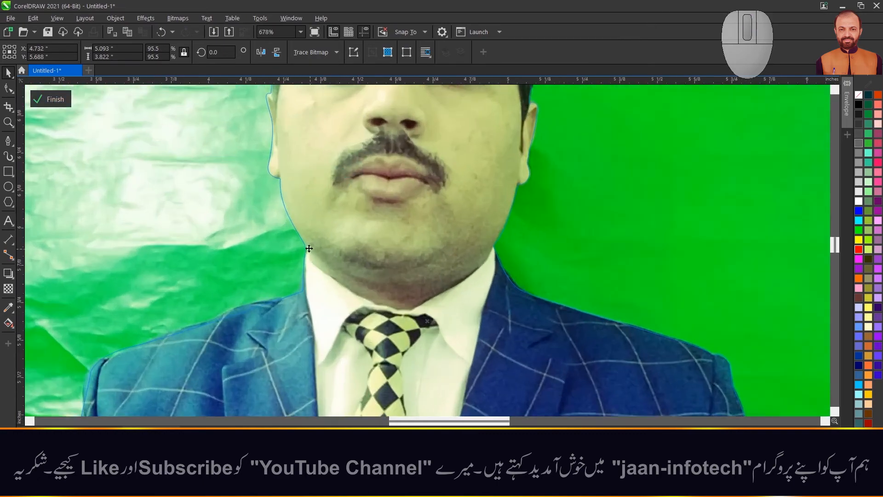
scroll(309, 248, down, 9)
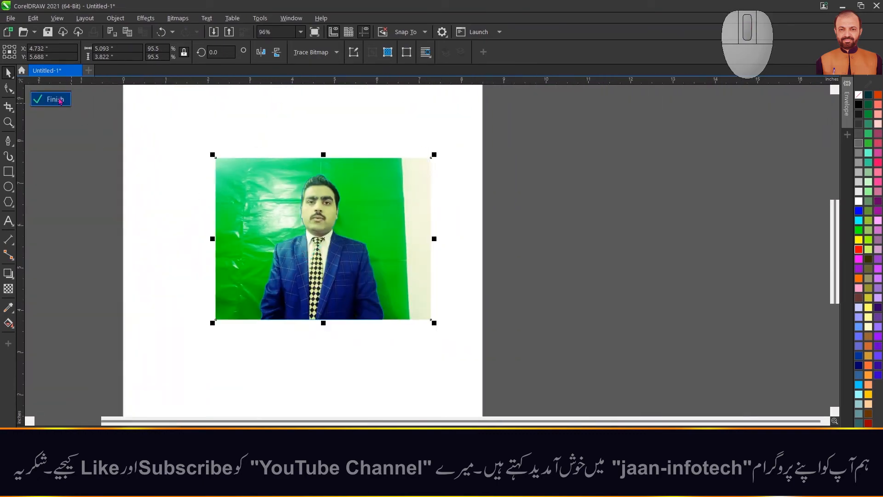
click(50, 101)
Step: Reposition the cutout of the man on the page to about X 4.264 and Y 5.995 inches
click(377, 295)
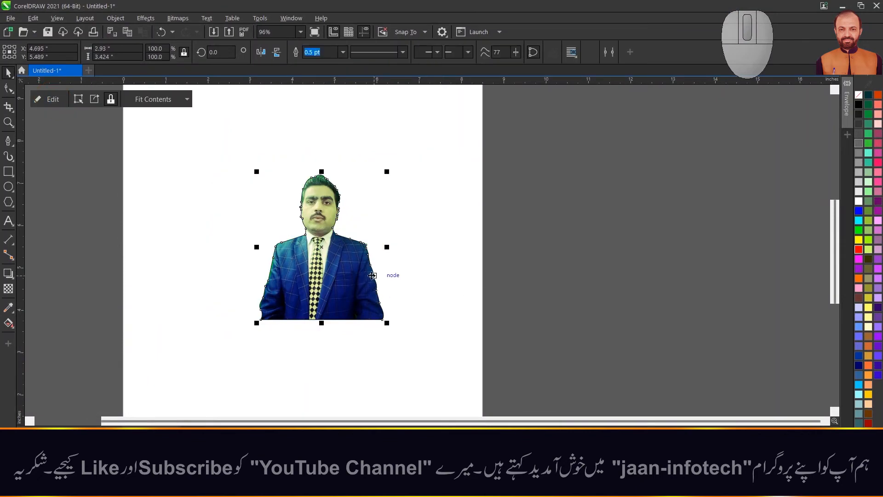
drag(355, 285, 322, 279)
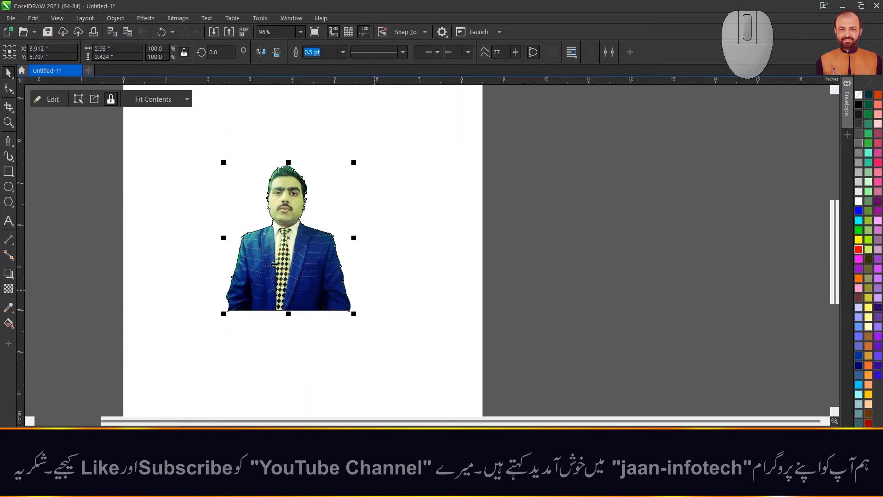
drag(274, 265, 286, 246)
scroll(303, 216, up, 2)
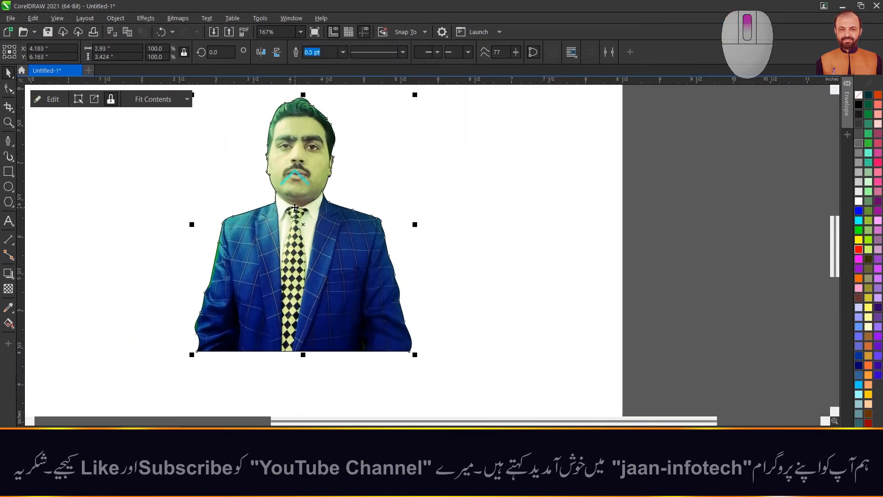
scroll(301, 217, down, 4)
drag(299, 216, 303, 222)
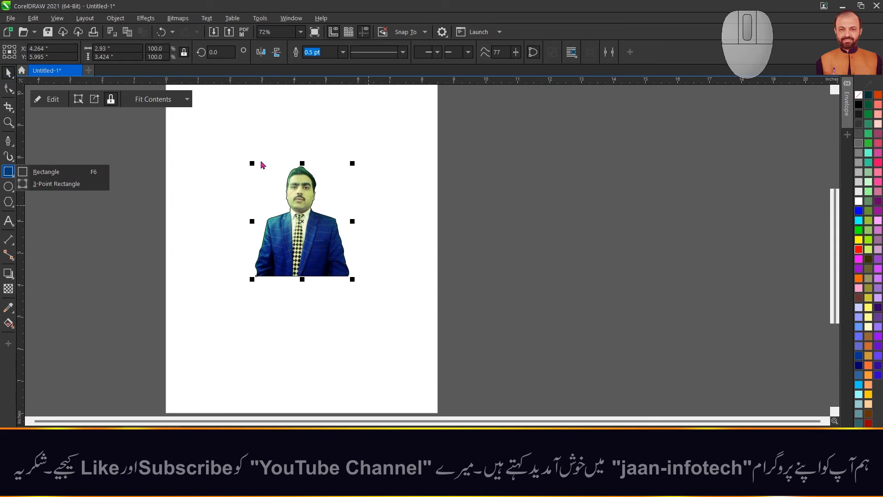
Step: Draw a rectangle about 2.96 by 3.51 inches around the cutout of the man
click(37, 172)
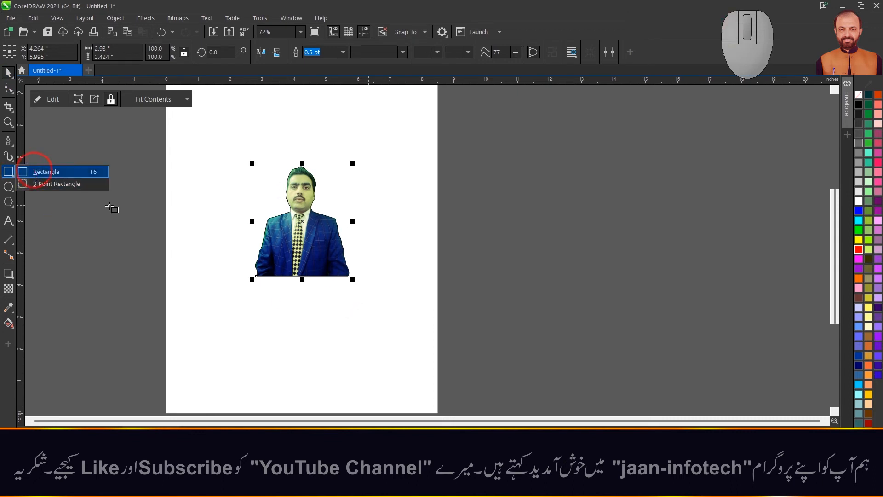
drag(348, 276, 253, 164)
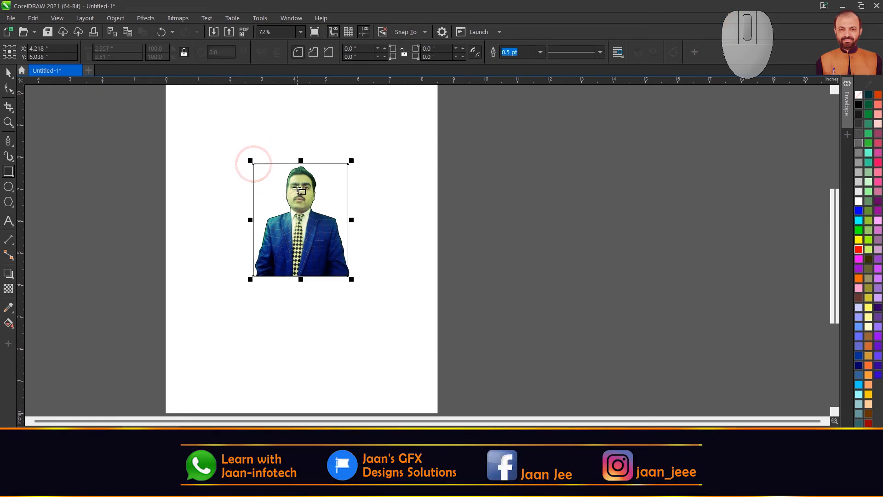
click(9, 74)
Step: Send the rectangle behind the cutout and fill it with solid blue
key(shift)
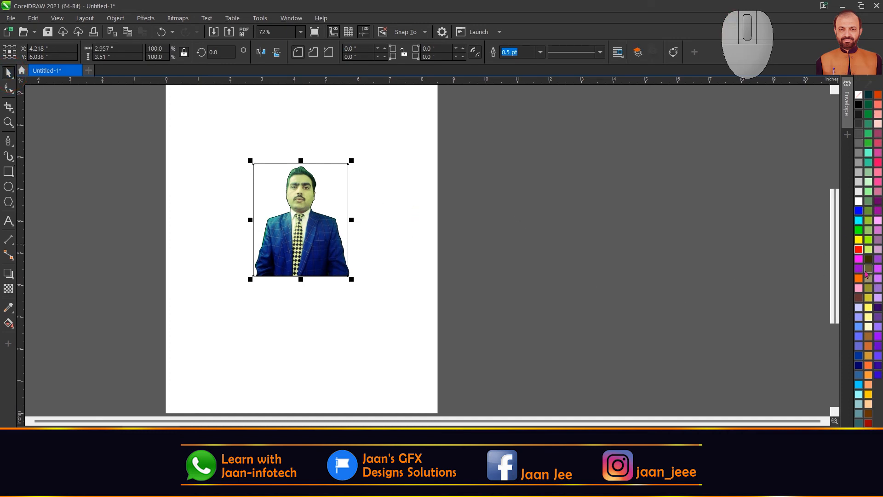
click(860, 339)
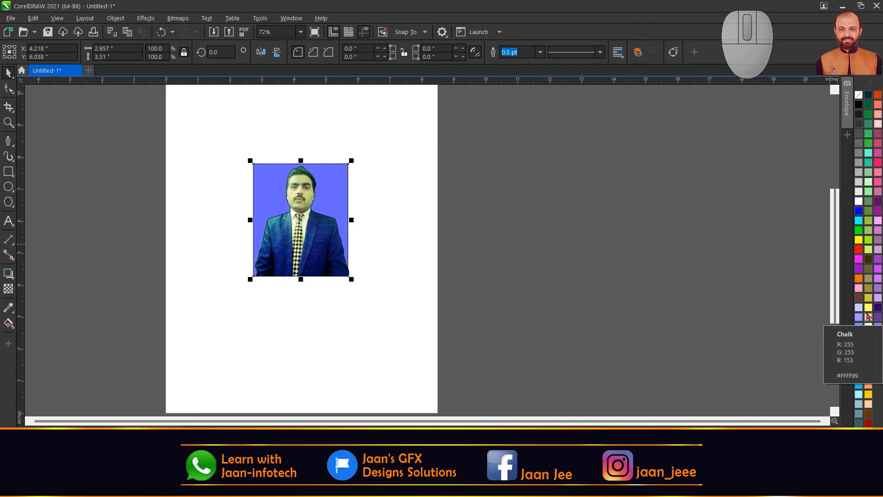
click(858, 211)
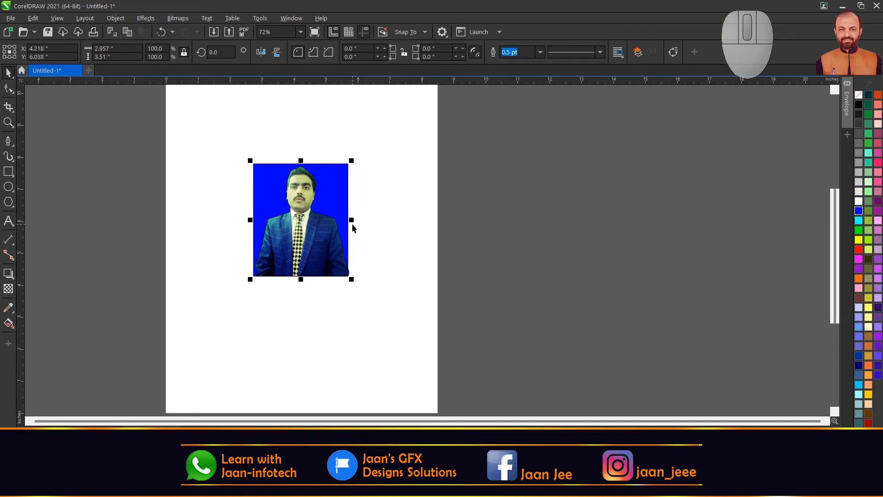
Step: Remove the outline from the PowerClip cutout of the man and deselect it
scroll(333, 202, up, 2)
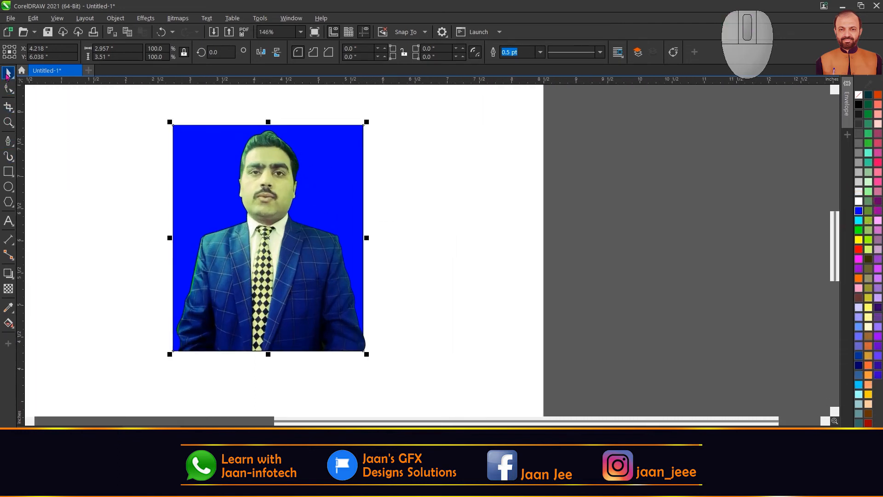
click(311, 266)
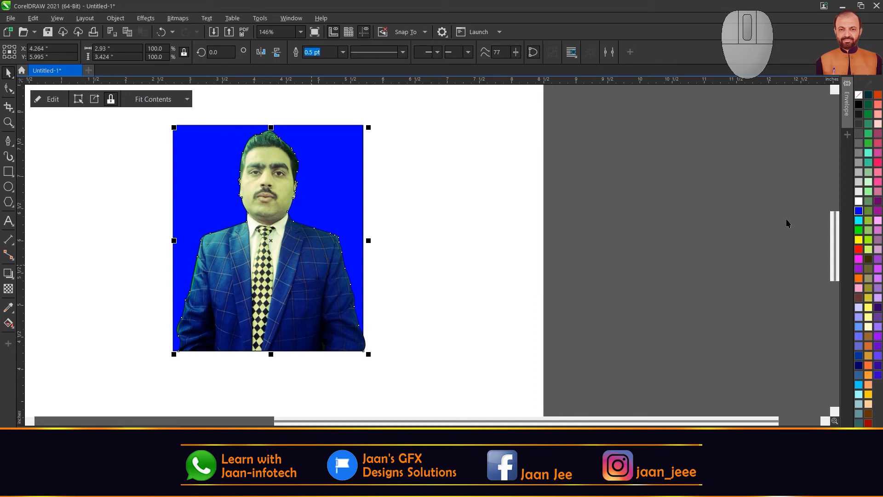
right_click(858, 96)
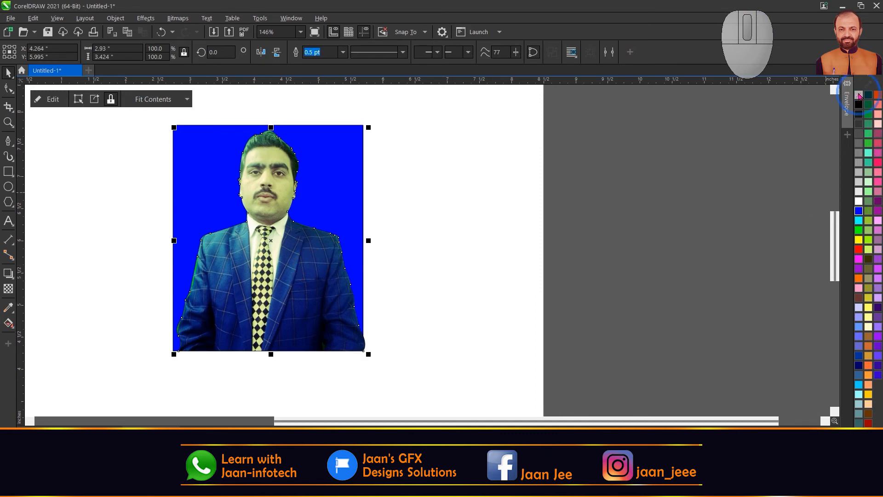
click(569, 216)
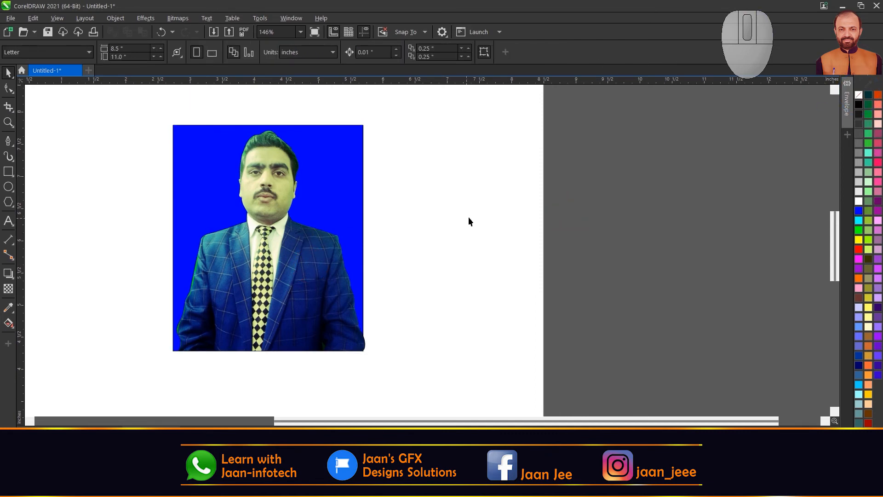
middle_click(856, 102)
right_click(858, 104)
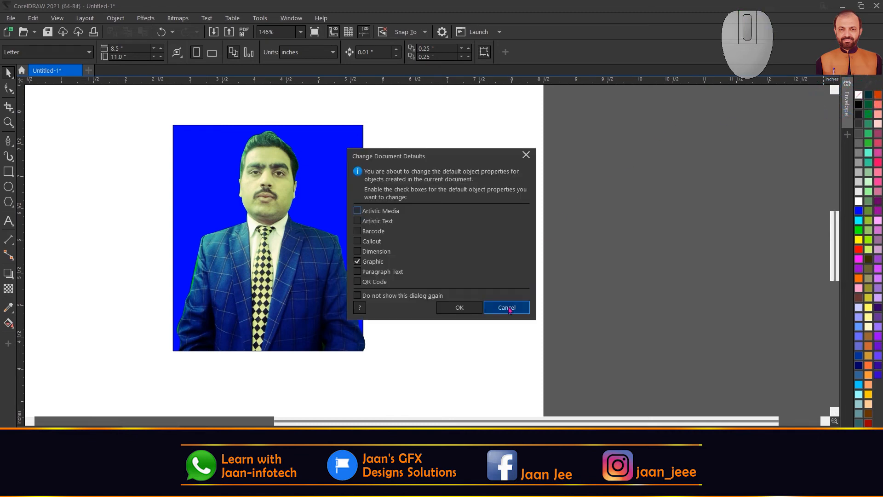
click(507, 307)
Step: Draw a closed, irregular B-Spline shape about 5.53 by 3.94 inches above the portrait, overlapping its upper half
scroll(502, 246, down, 3)
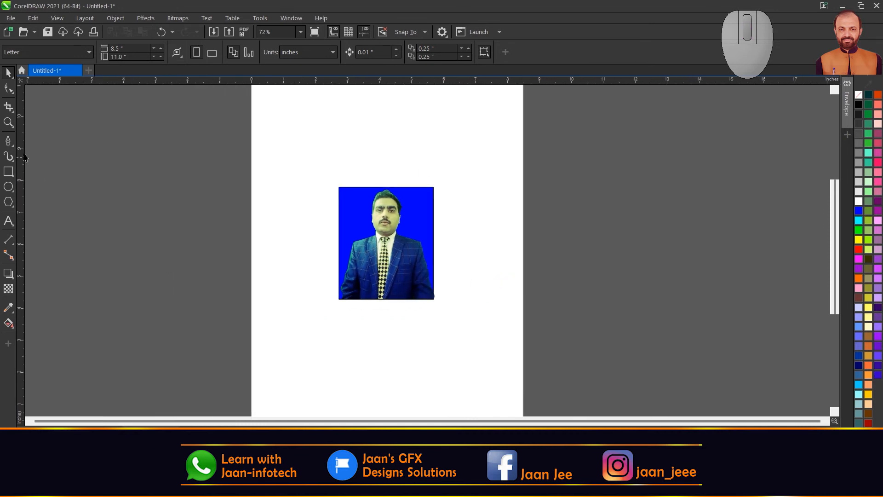
click(10, 157)
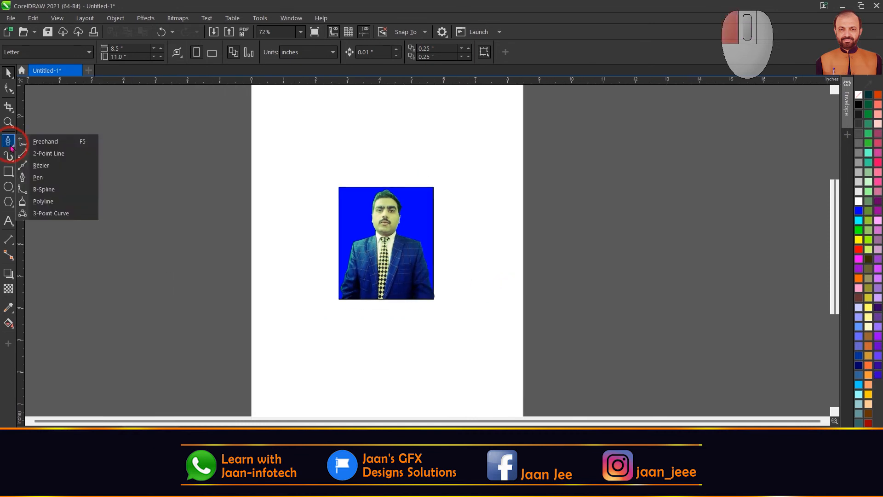
click(8, 141)
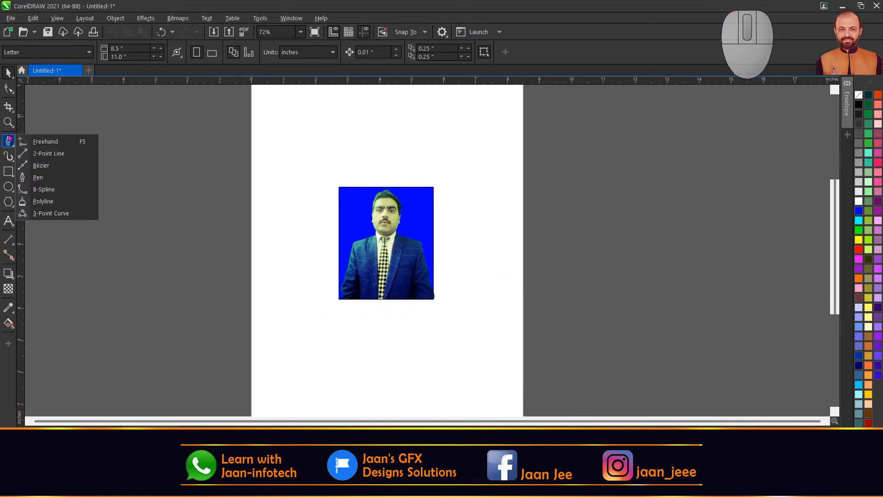
click(53, 190)
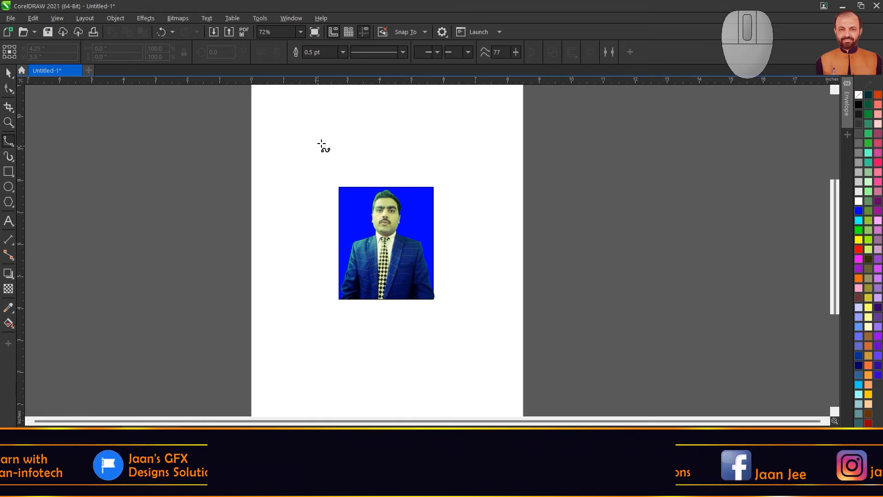
click(290, 144)
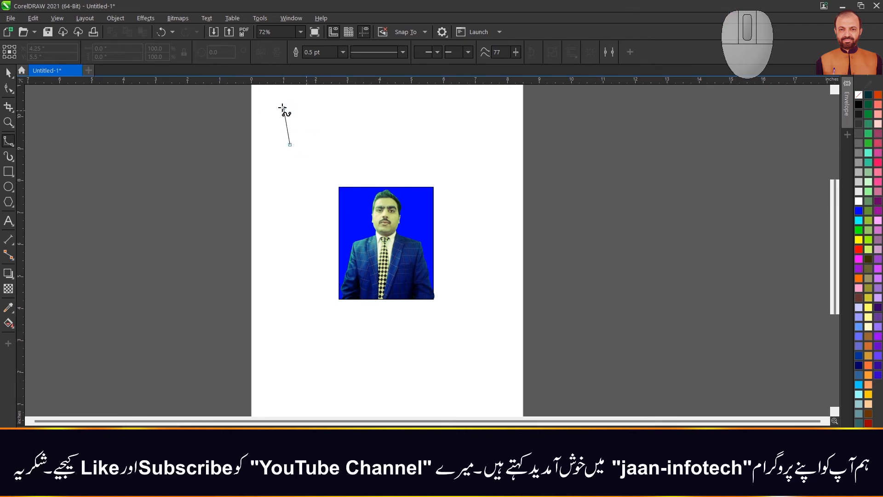
click(329, 121)
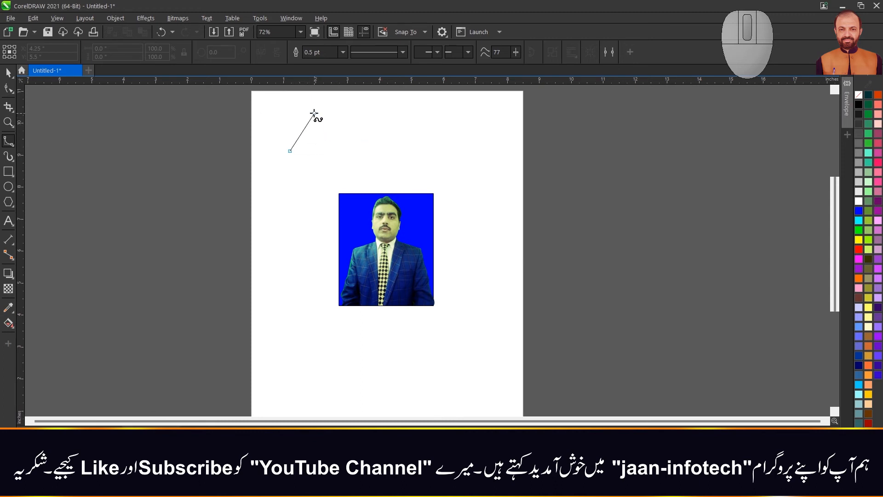
drag(323, 117, 391, 127)
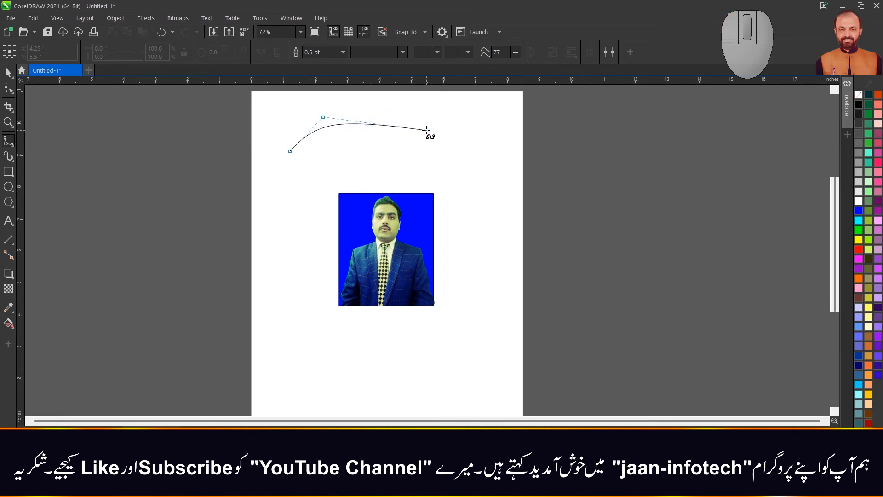
click(445, 143)
click(457, 194)
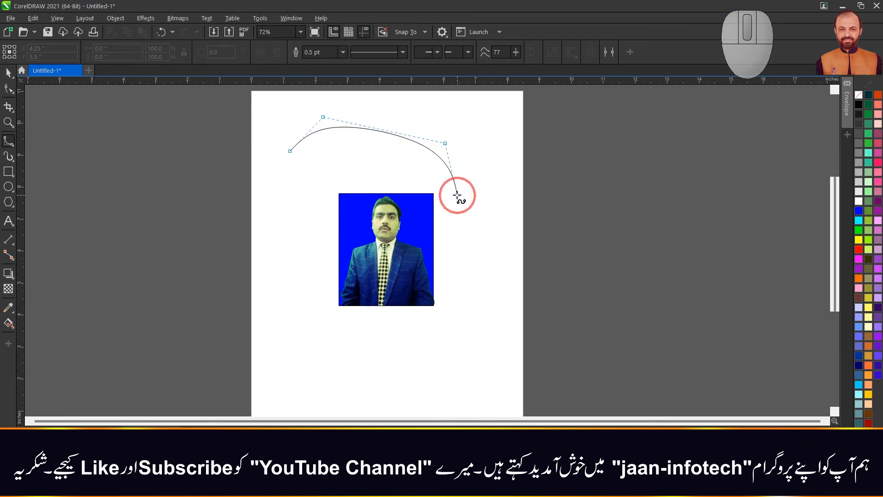
click(417, 260)
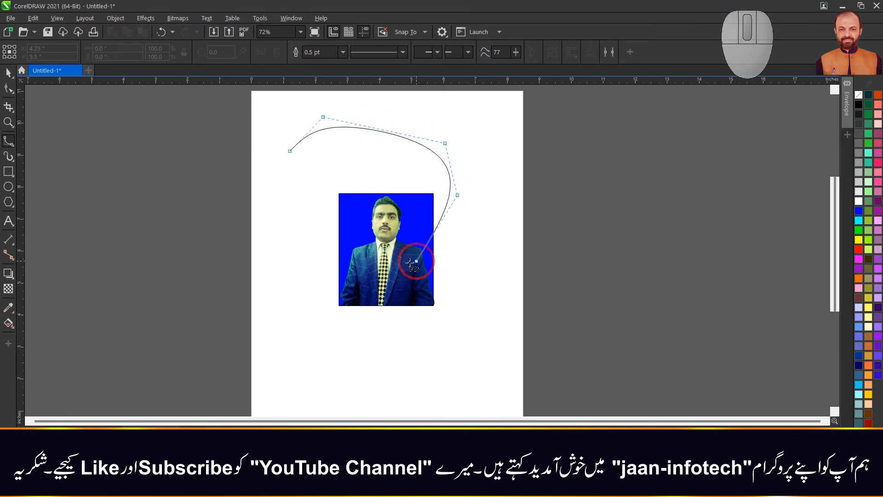
click(339, 249)
click(355, 171)
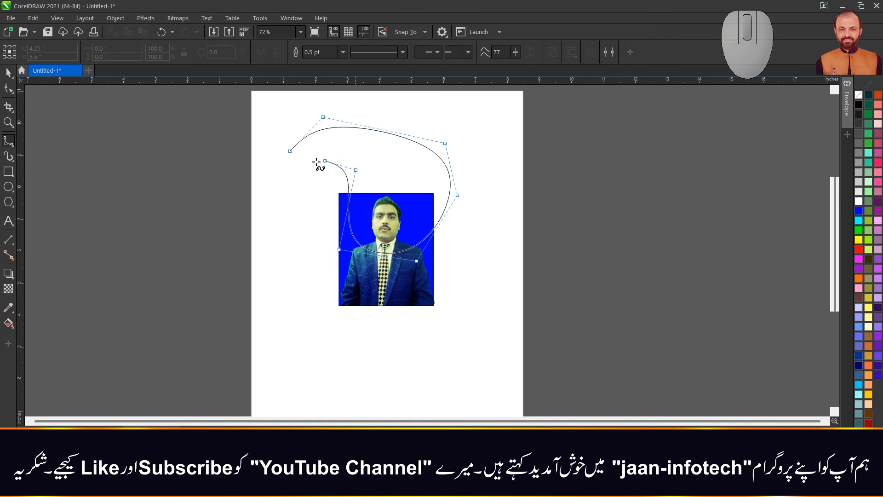
click(298, 188)
click(263, 170)
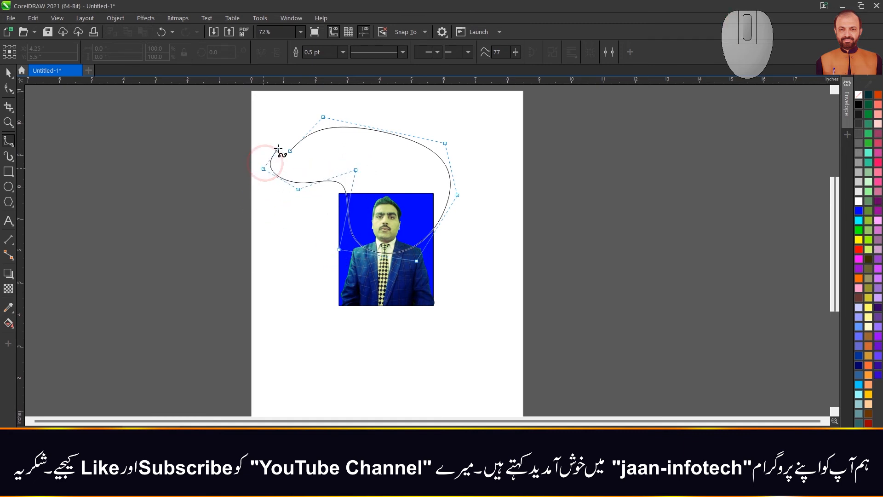
click(290, 150)
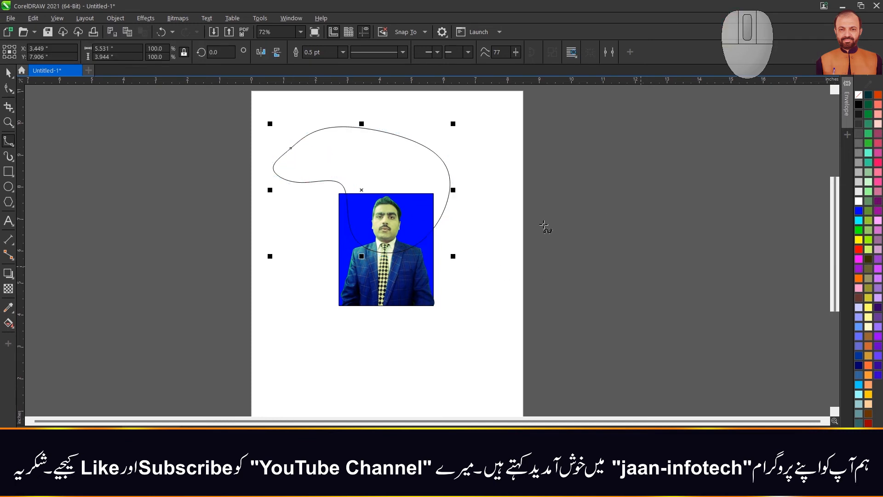
Step: Draw a second closed, wavy B-Spline shape about 5.43 by 2.28 inches below the portrait
click(357, 352)
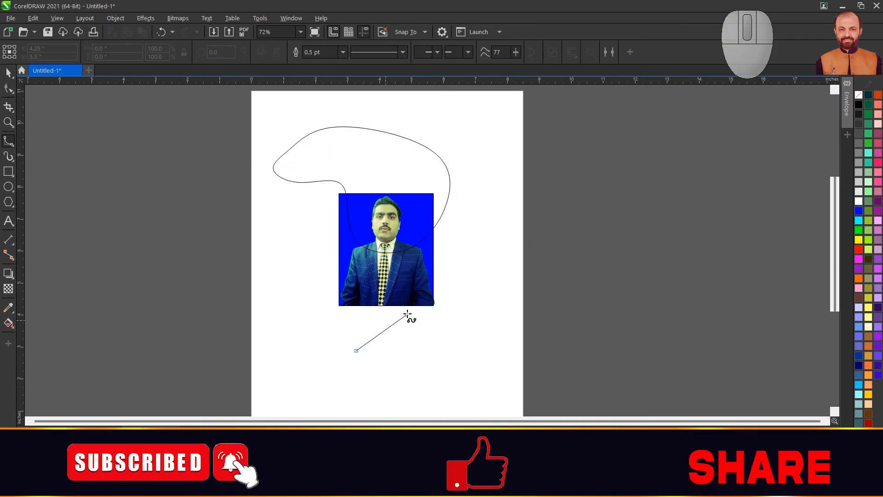
click(408, 314)
click(493, 372)
click(412, 382)
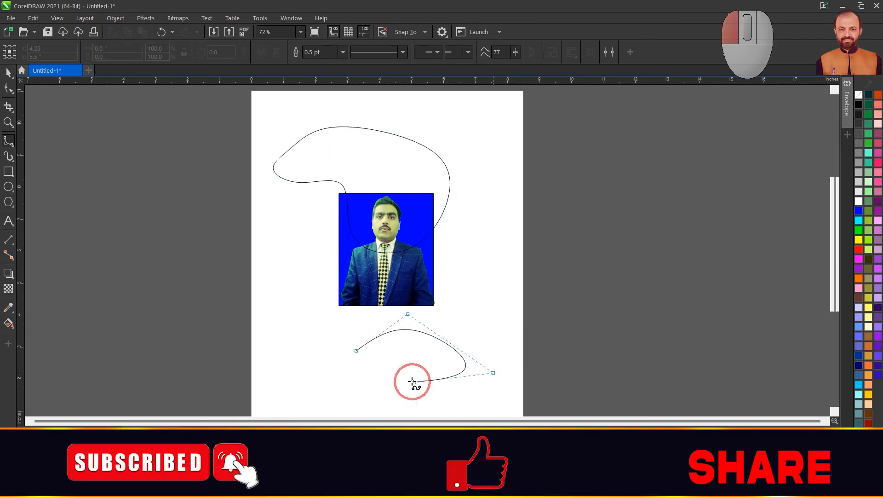
click(386, 394)
click(358, 406)
click(315, 396)
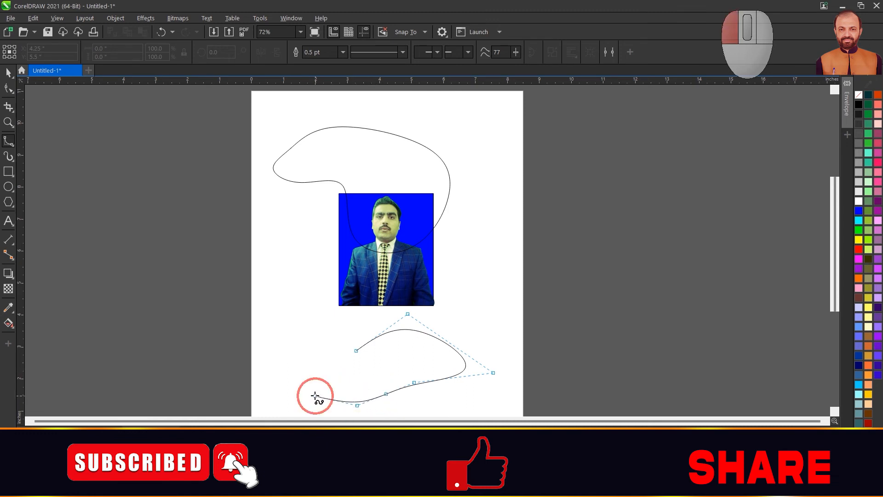
click(281, 370)
click(313, 351)
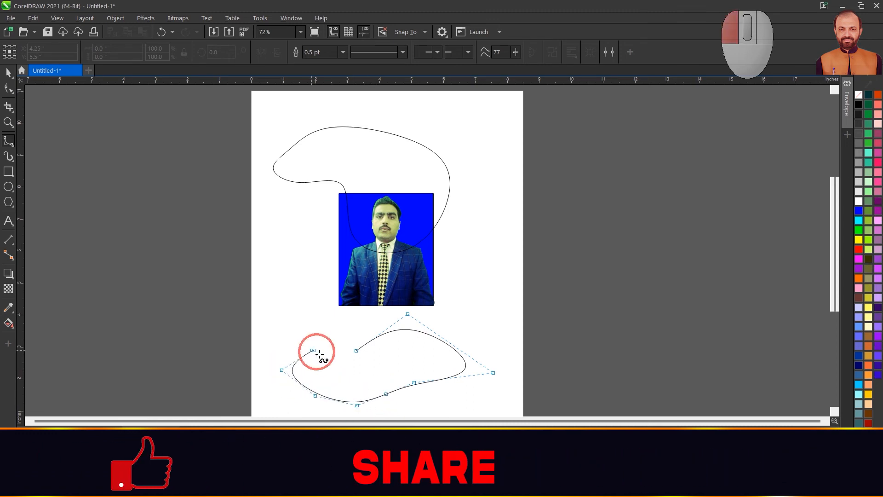
click(357, 351)
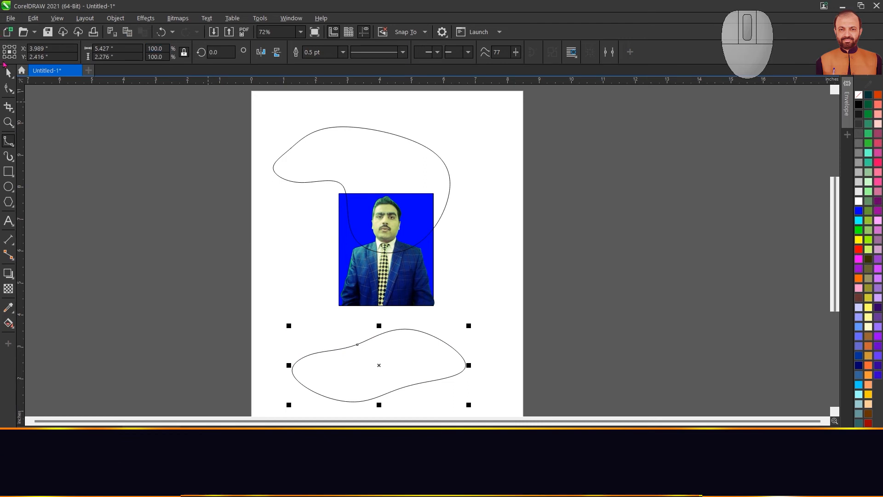
Step: Move the lower curve up over the portrait's bottom edge, and fill it orange and the upper curve green
drag(414, 365, 432, 310)
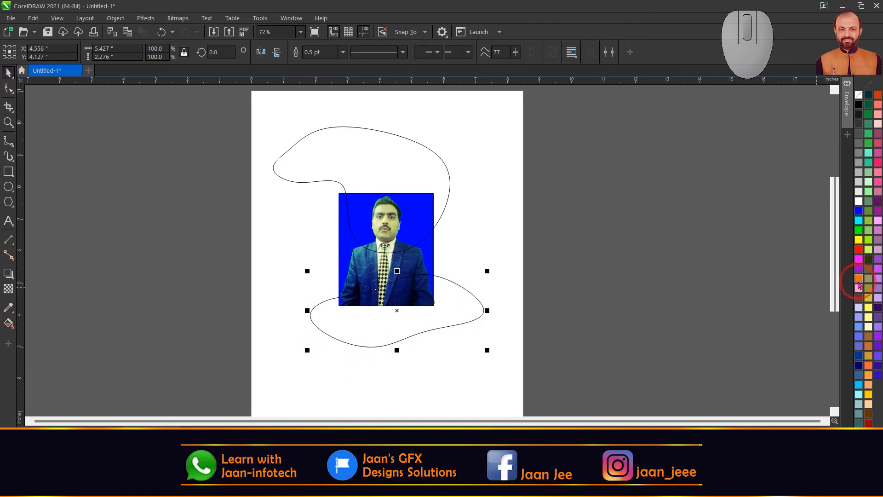
click(858, 280)
click(383, 154)
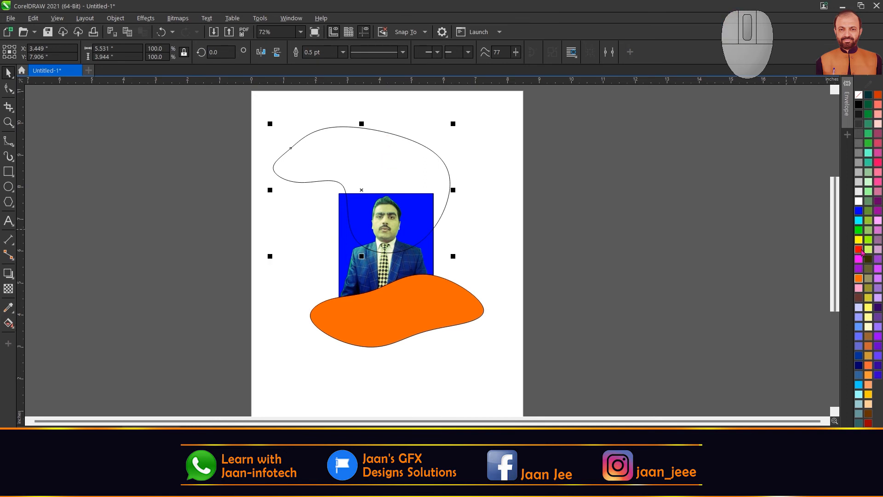
click(859, 231)
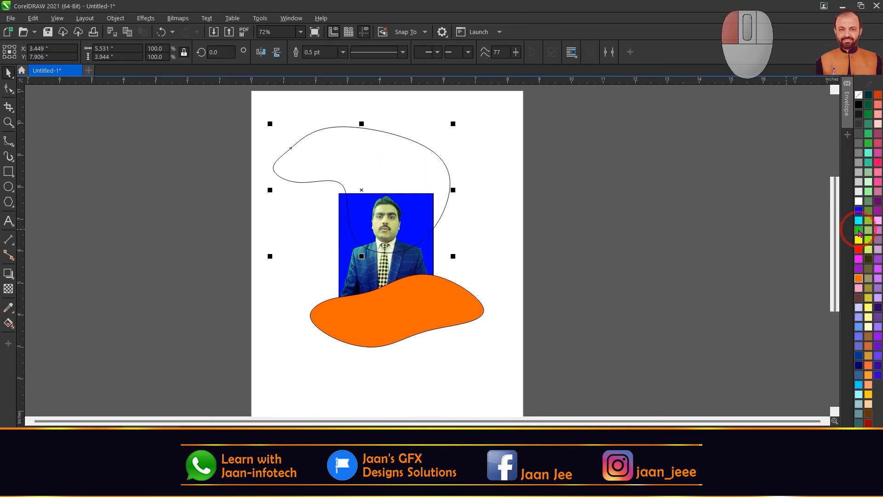
Step: Send the green and orange shapes together behind the portrait and remove their outlines
shift+click(432, 299)
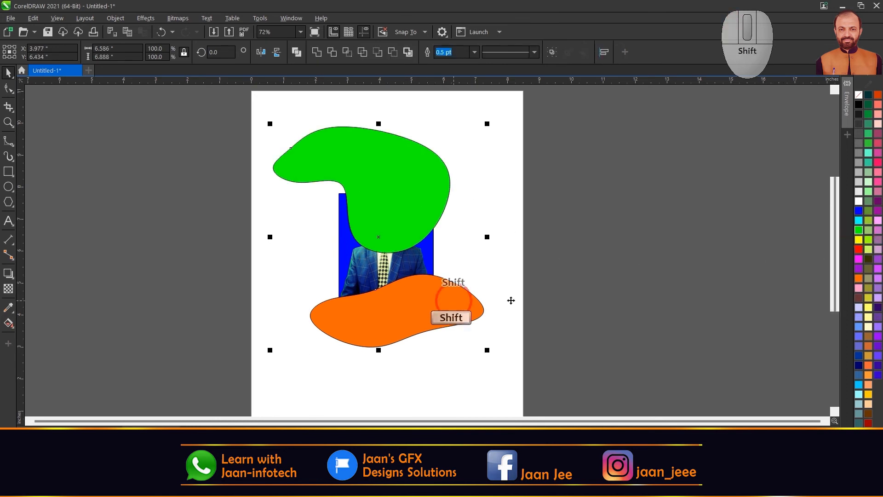
key(shift)
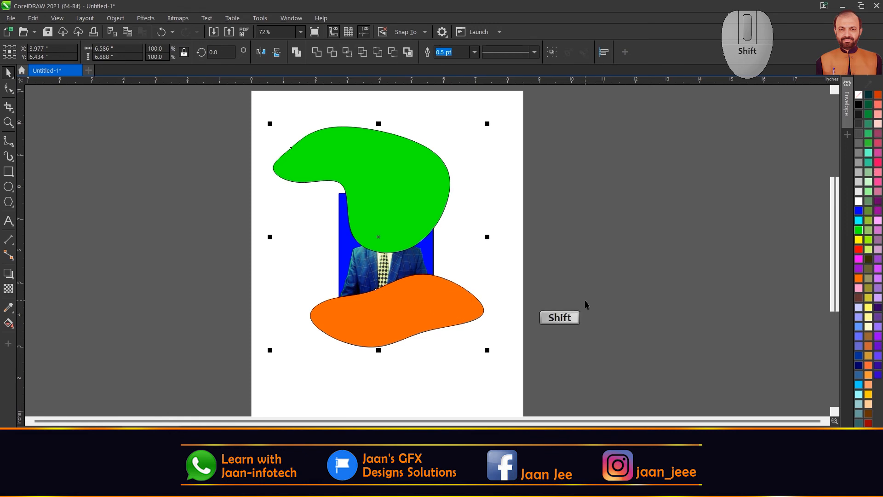
key(shift+Page_Down)
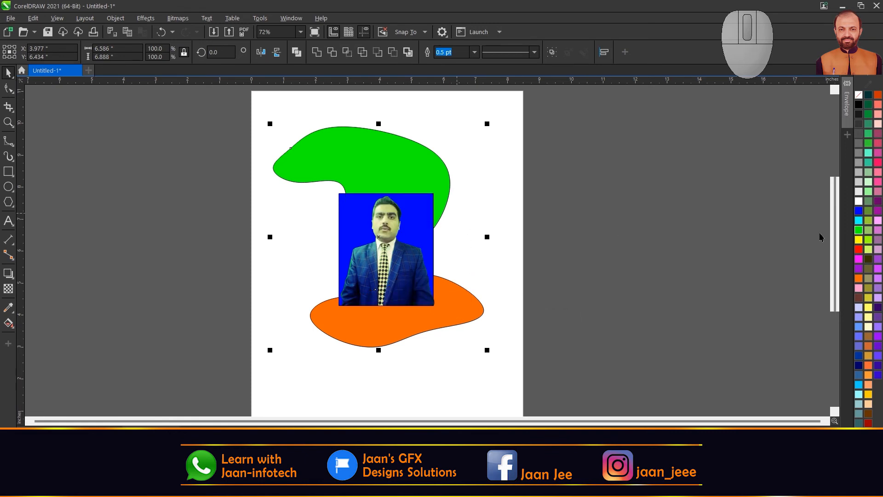
right_click(859, 95)
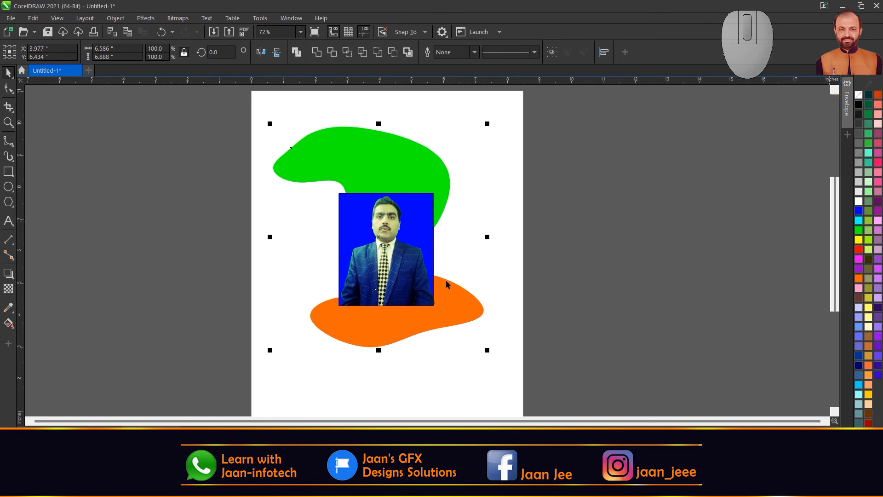
click(561, 233)
Step: Move the orange shape up behind the middle of the portrait to about X 4.873 and Y 6.314 inches
drag(462, 308, 472, 237)
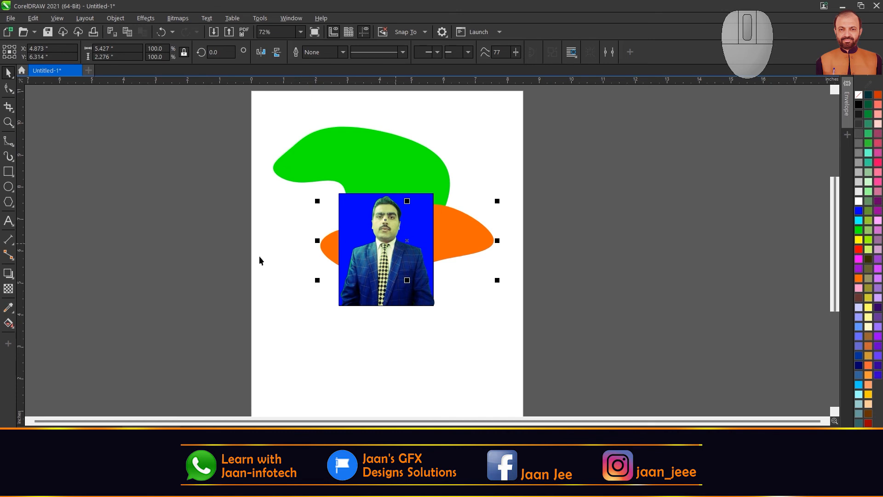
Step: Choose the Polyline tool for drawing another shape
click(8, 157)
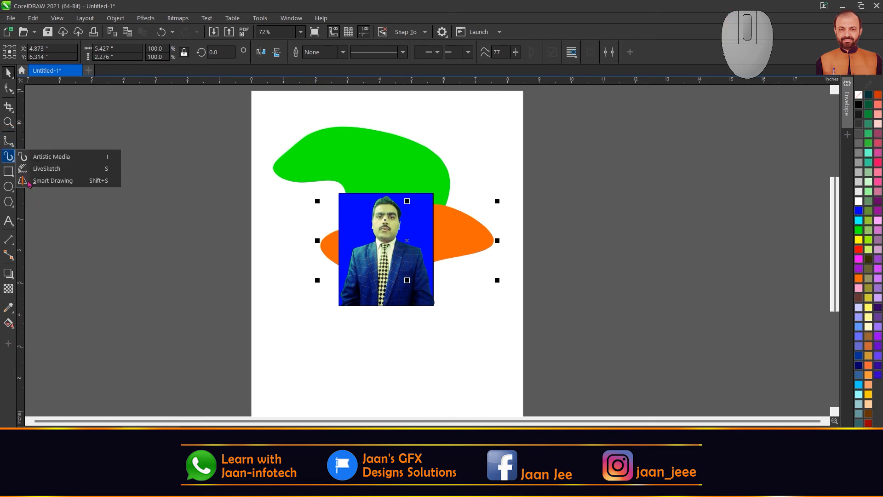
click(8, 140)
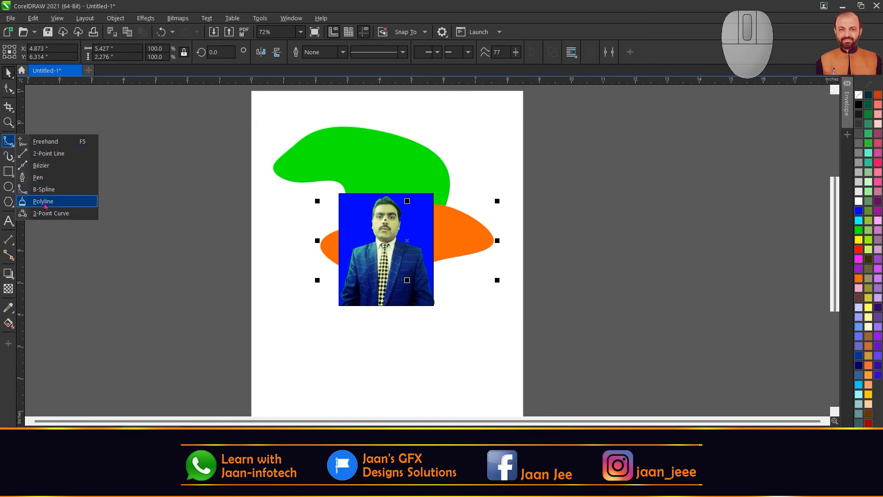